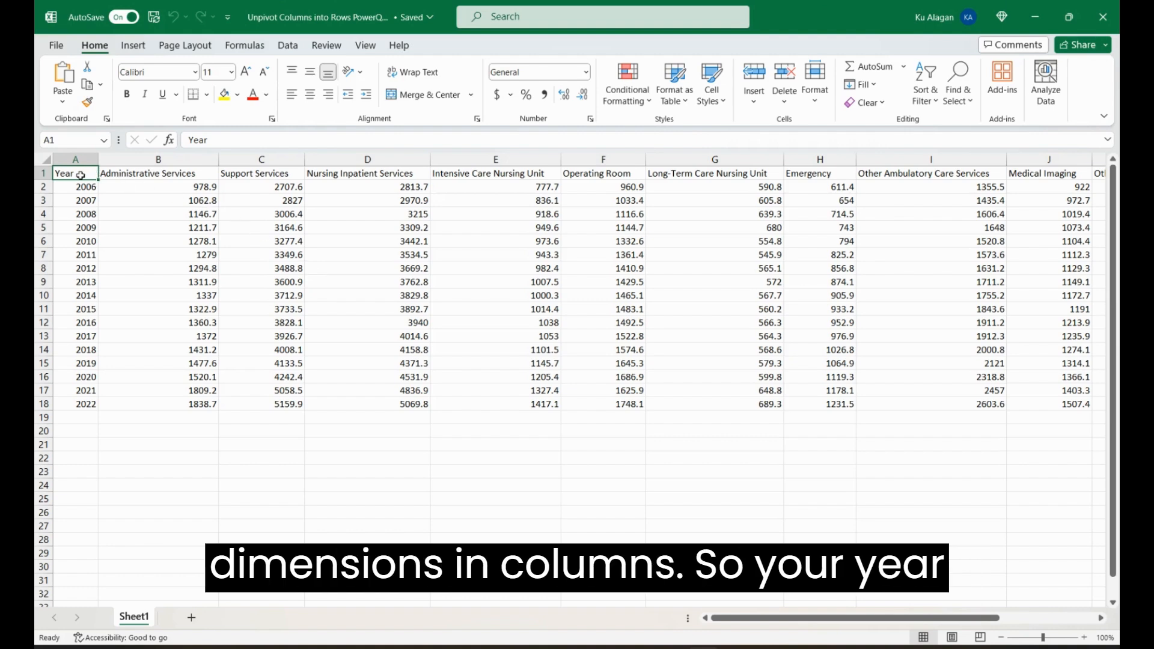
pyautogui.moveTo(82, 187); pyautogui.dragTo(86, 254)
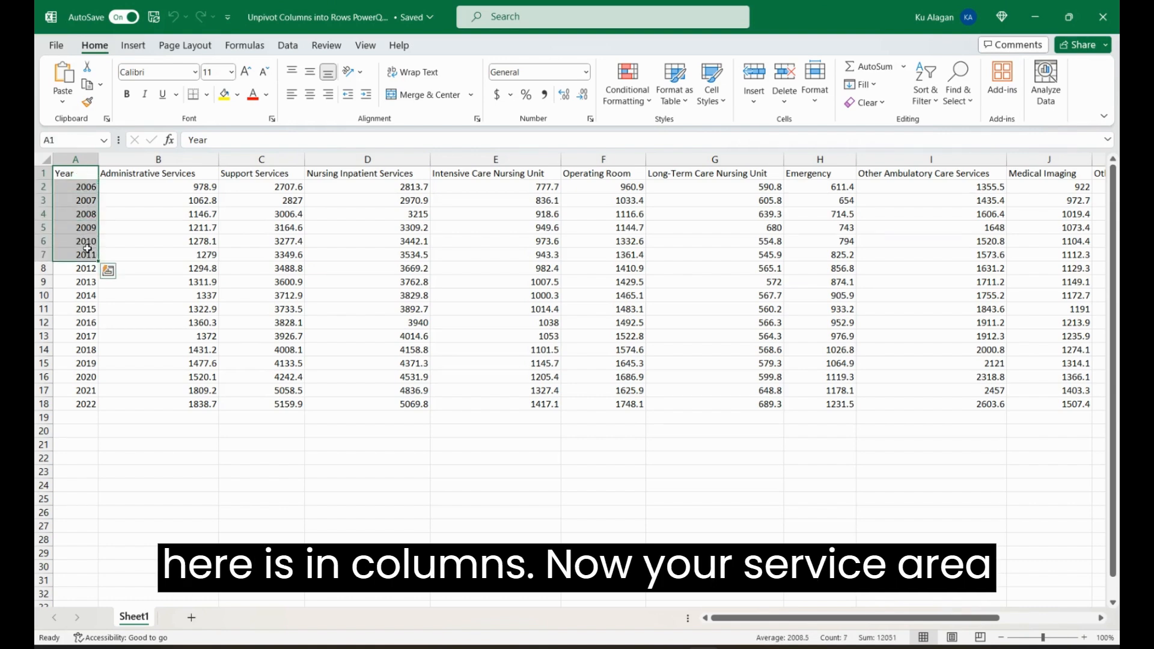
pyautogui.moveTo(150, 177); pyautogui.dragTo(282, 179)
pyautogui.moveTo(210, 185); pyautogui.dragTo(289, 268)
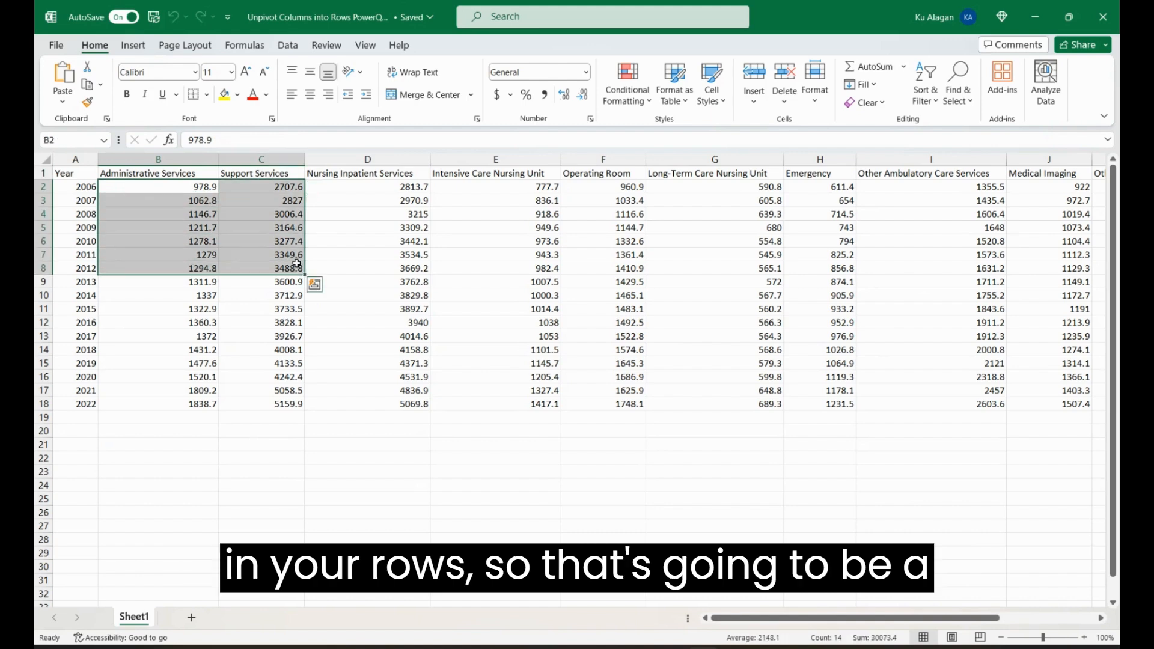
pyautogui.click(186, 173)
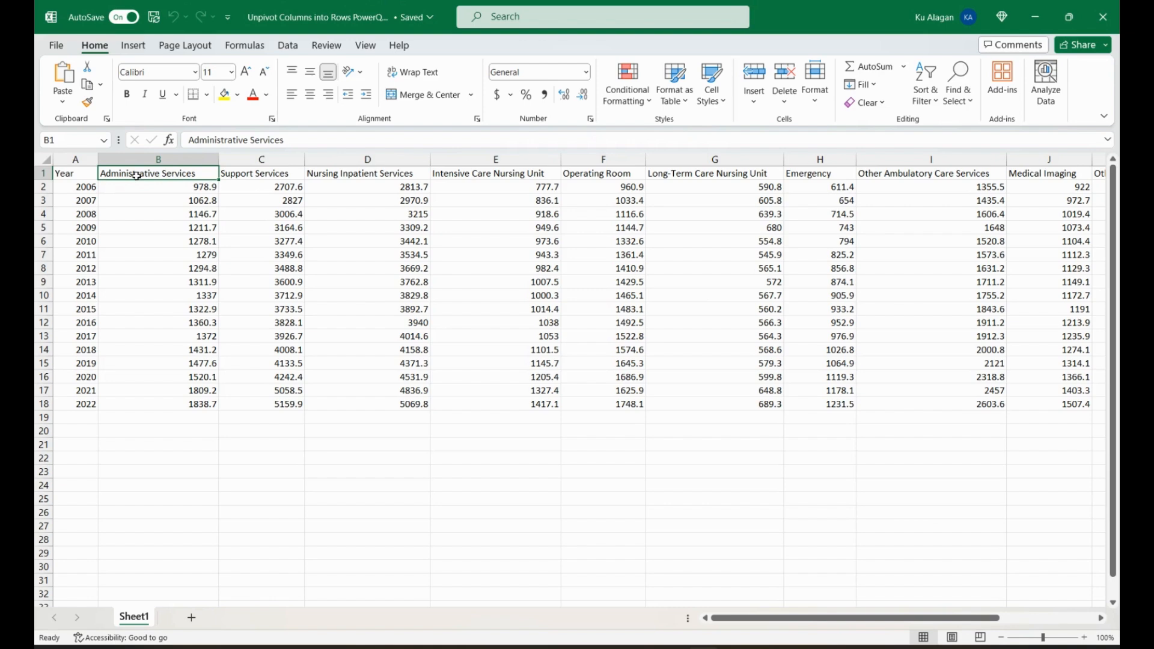
# Insert a PivotTable from the Sheet1 data range A1:M18, placed in the existing worksheet at cell B21.
pyautogui.click(90, 175)
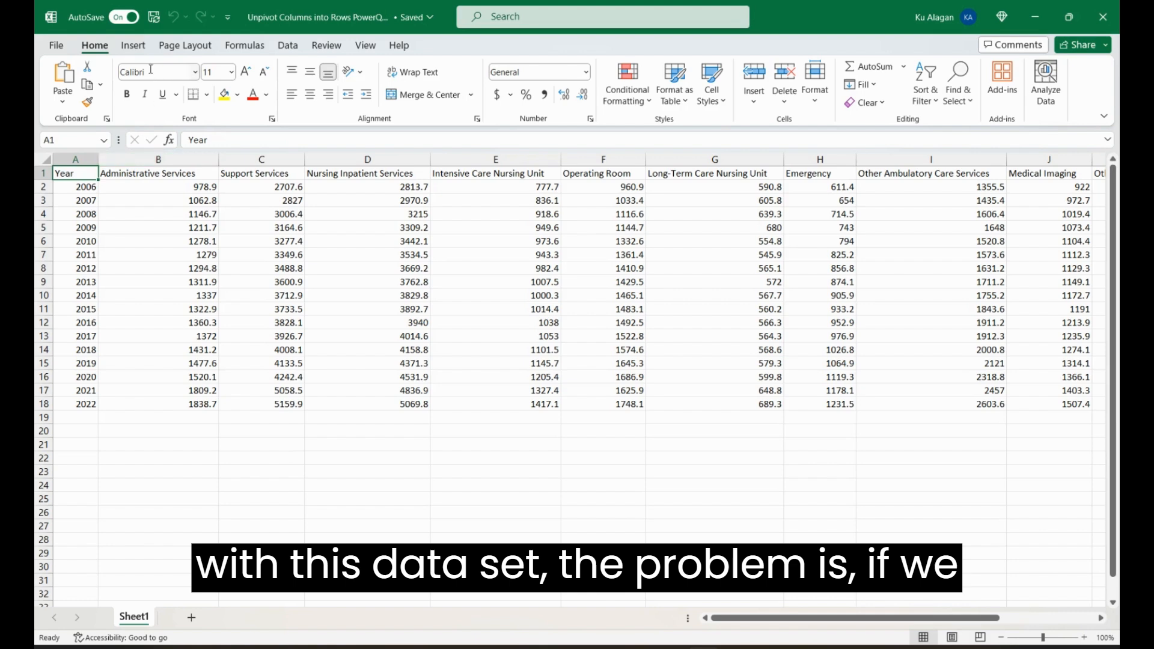
pyautogui.click(132, 45)
pyautogui.click(74, 76)
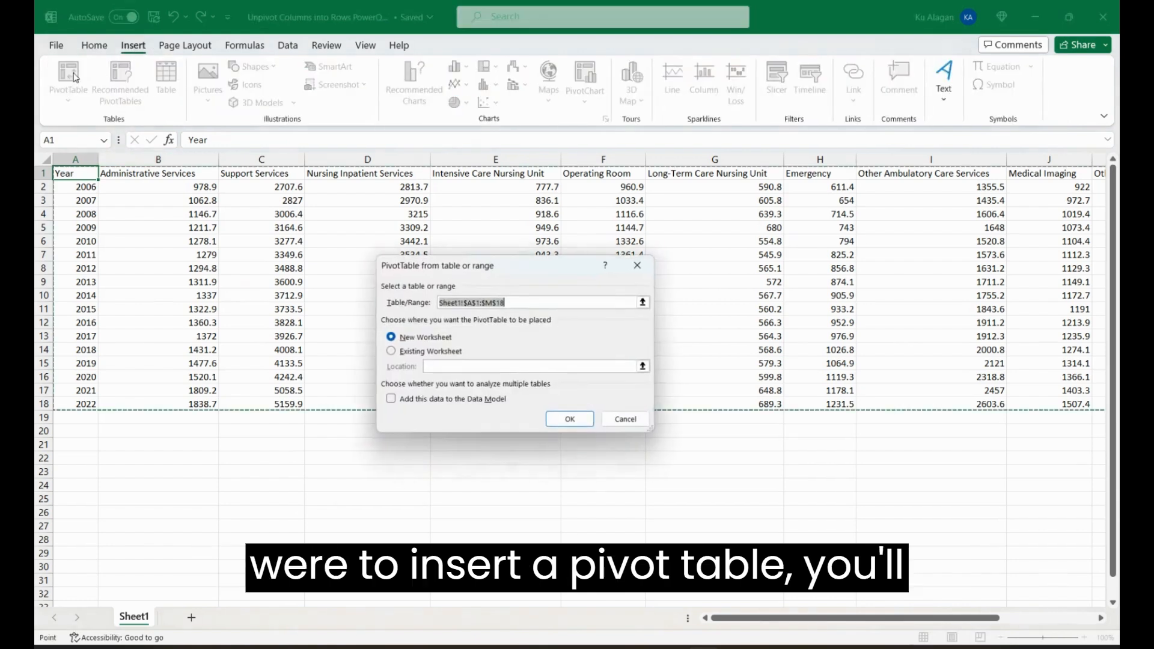
pyautogui.click(438, 352)
pyautogui.click(206, 445)
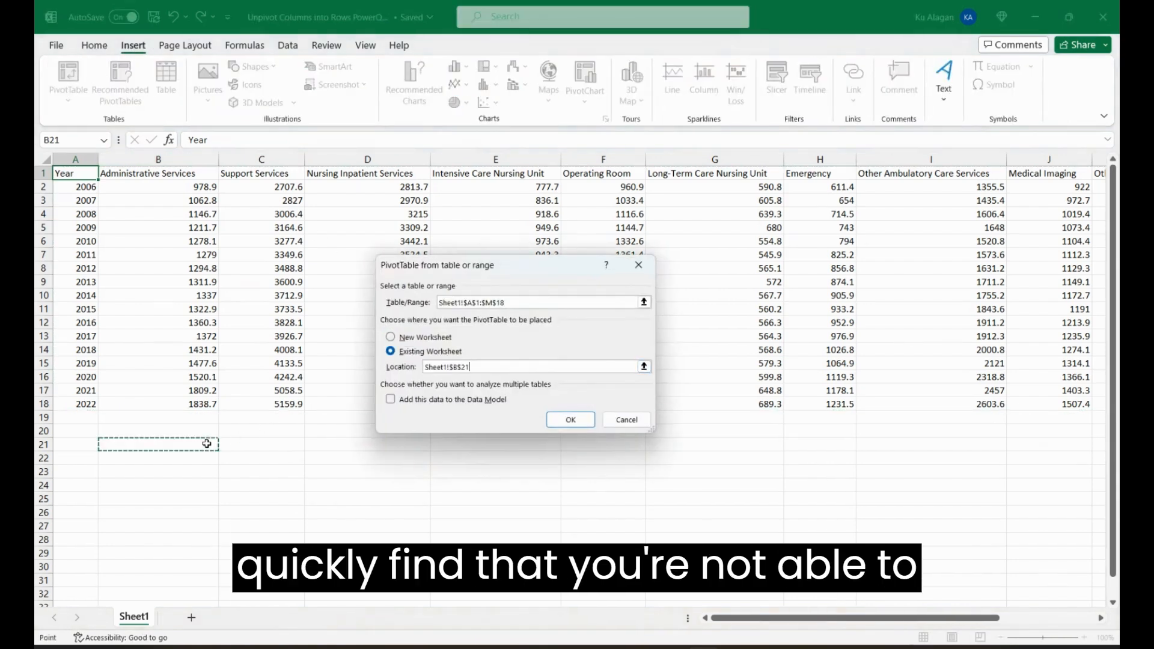
pyautogui.click(571, 420)
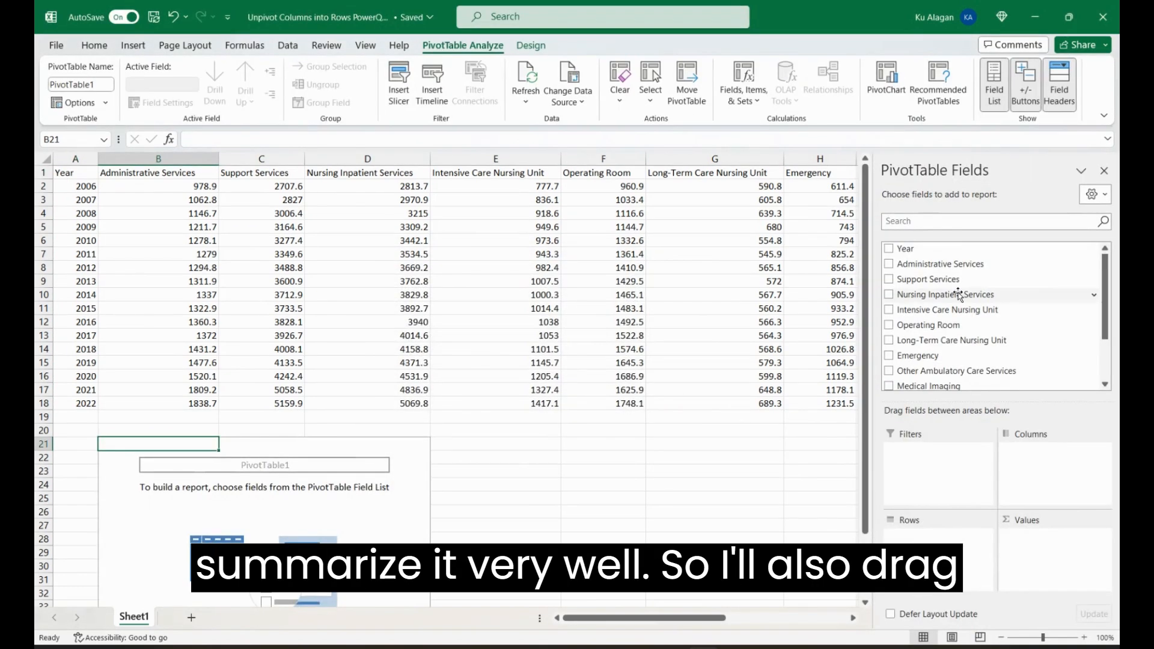
# Put Year in the PivotTable's rows and Administrative Services and Support Services in its columns.
pyautogui.moveTo(933, 251); pyautogui.dragTo(931, 536)
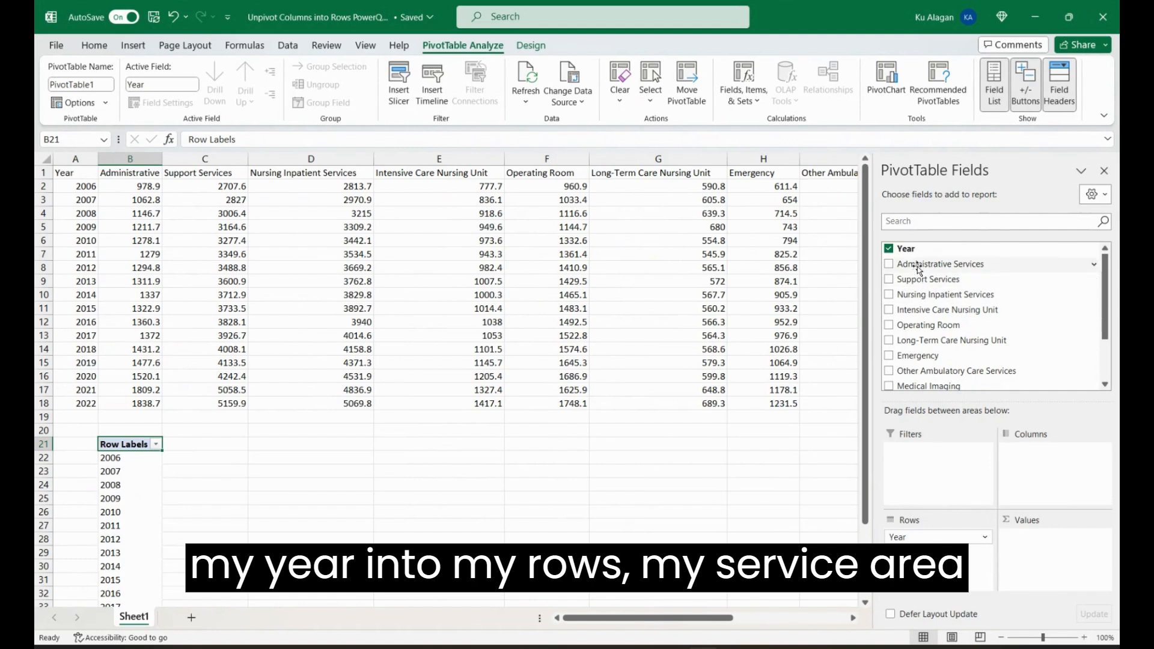
pyautogui.moveTo(909, 265); pyautogui.dragTo(1035, 467)
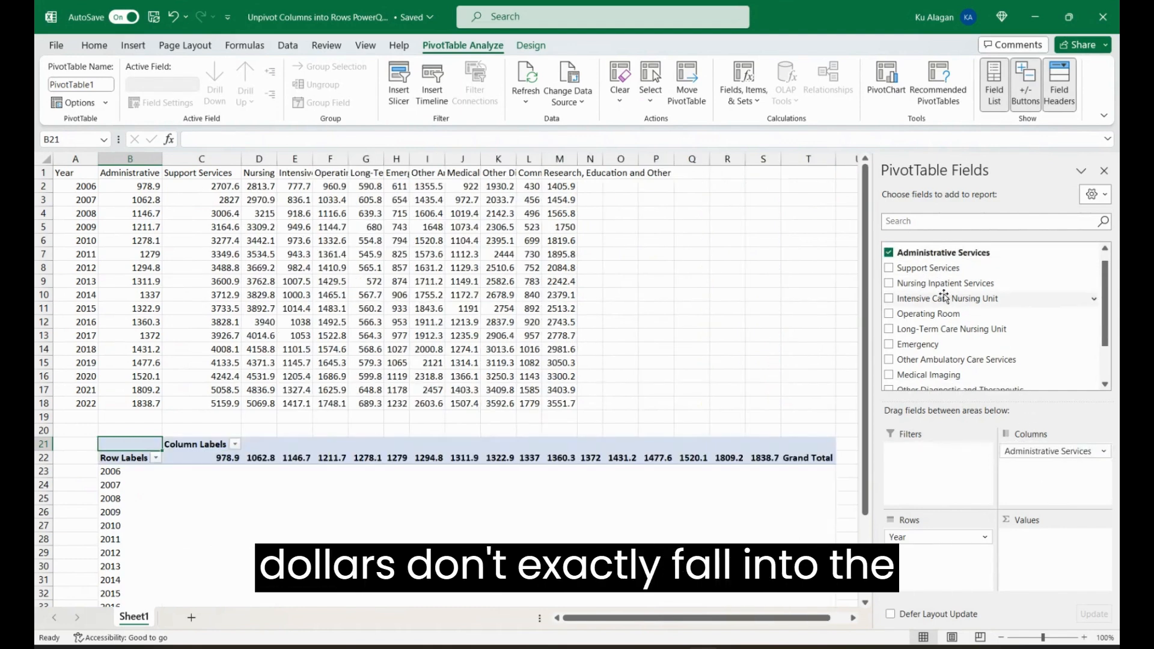
pyautogui.moveTo(941, 271); pyautogui.dragTo(1042, 470)
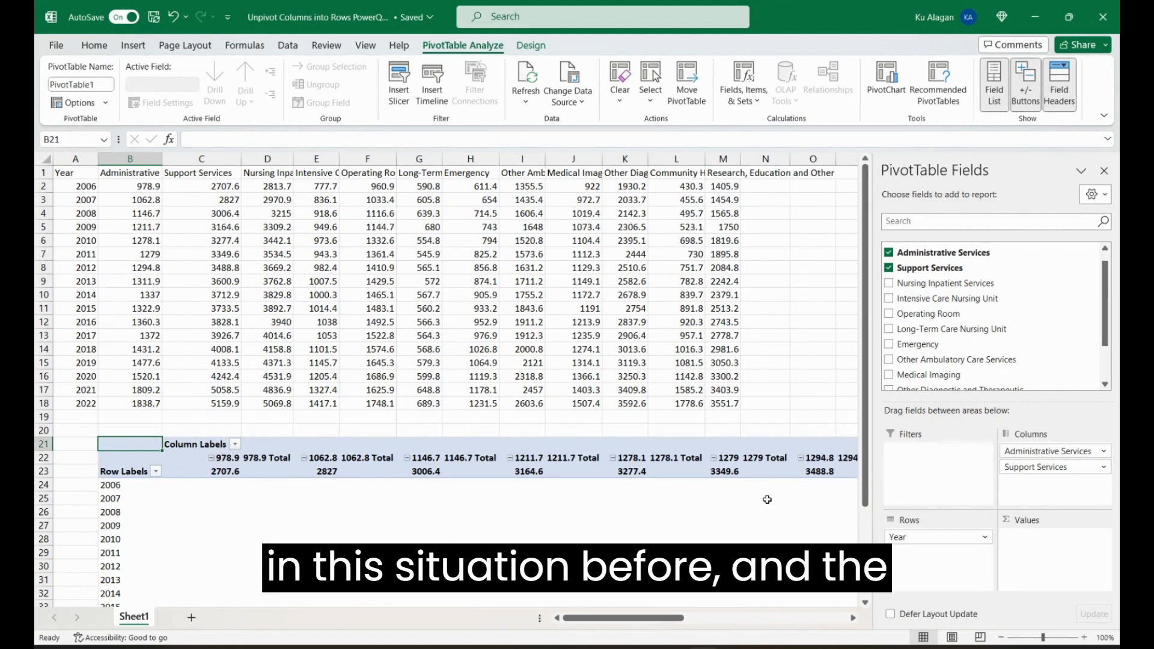
# Move Administrative Services and Support Services from the PivotTable's columns to its values, and close the field list.
pyautogui.moveTo(1041, 454); pyautogui.dragTo(1041, 548)
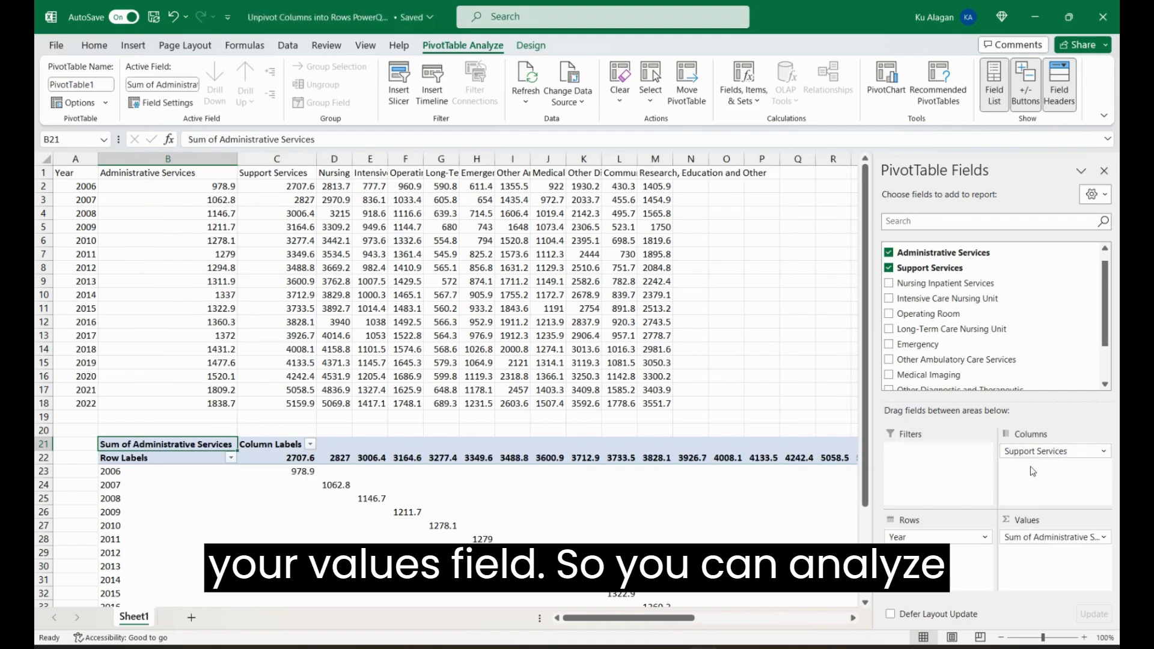
pyautogui.moveTo(1028, 453); pyautogui.dragTo(1048, 549)
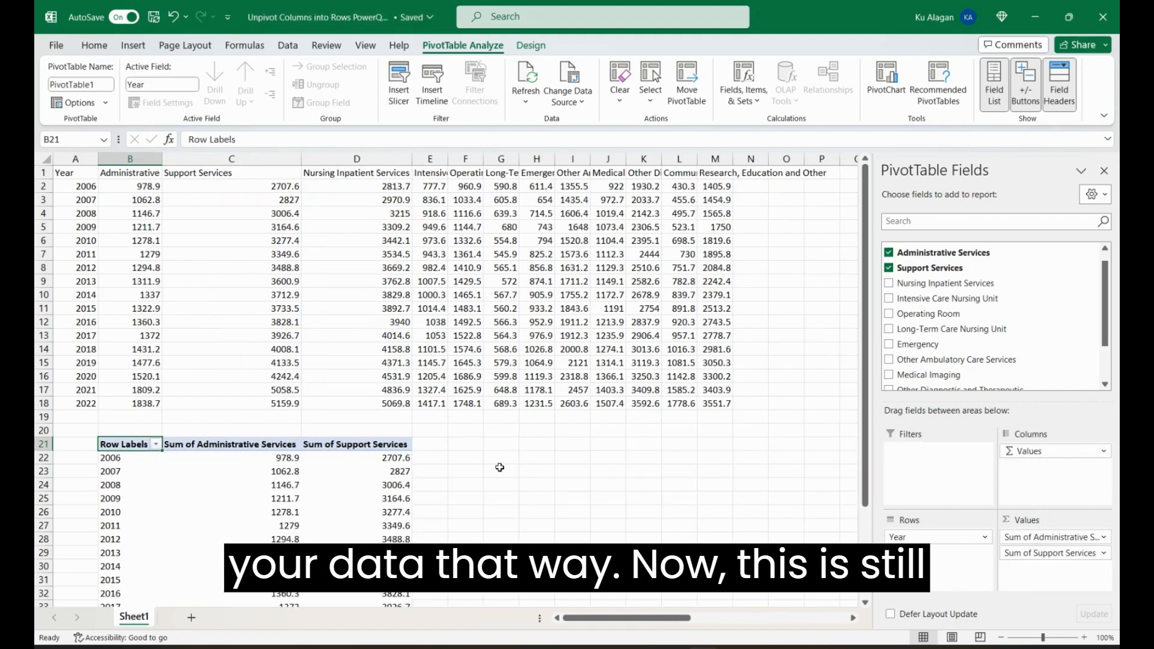
pyautogui.moveTo(381, 462)
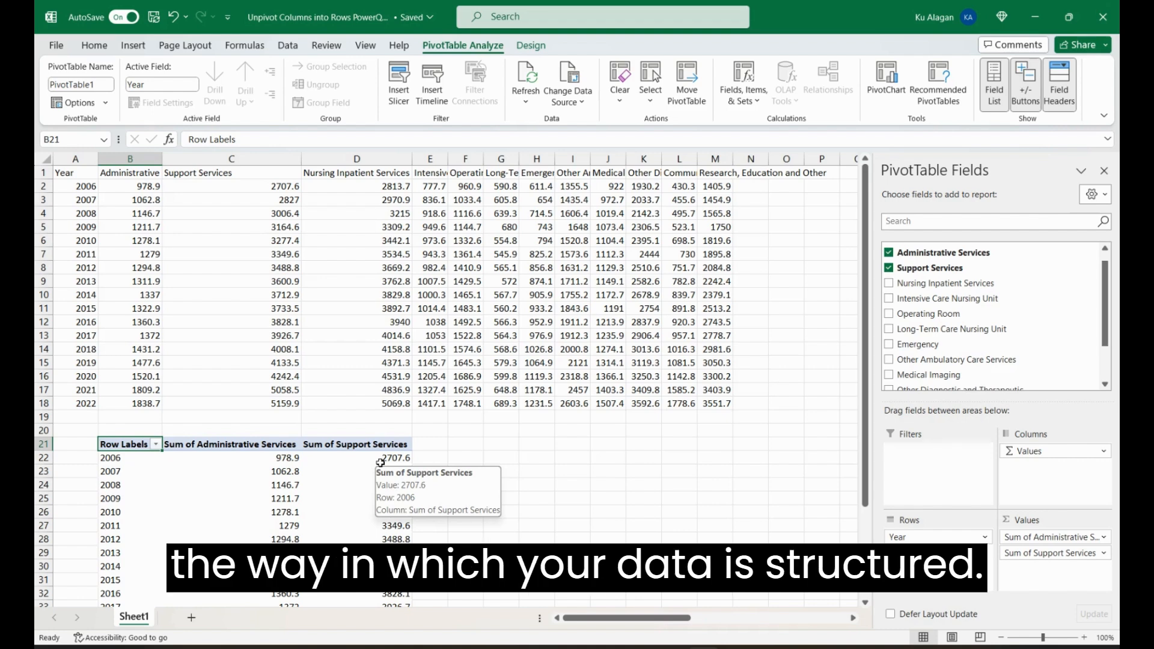
pyautogui.click(1104, 170)
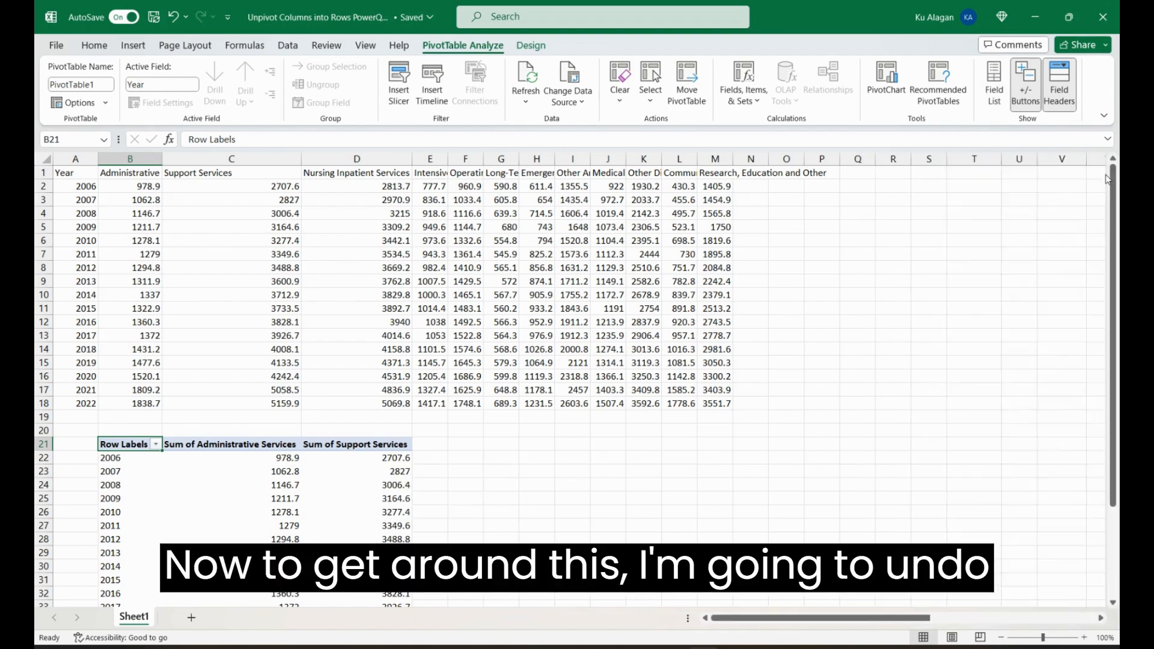
# Undo all the field placements and the PivotTable insertion so that only the source data remains.
pyautogui.click(175, 14)
pyautogui.click(175, 13)
pyautogui.click(175, 13)
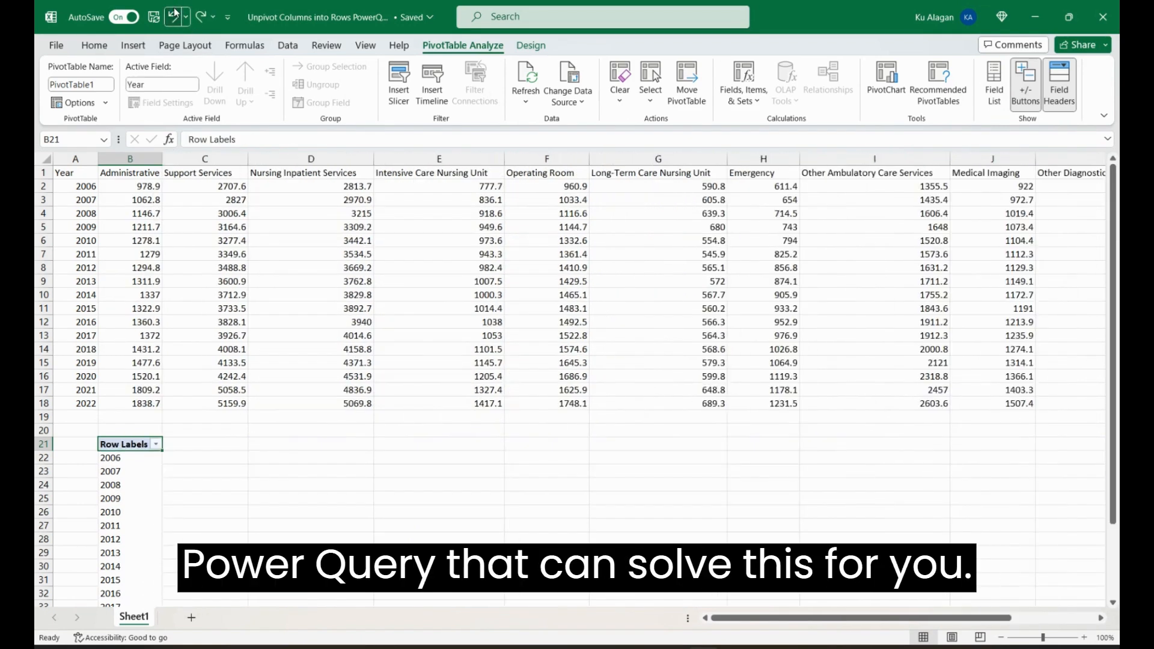
pyautogui.click(175, 13)
pyautogui.click(175, 13)
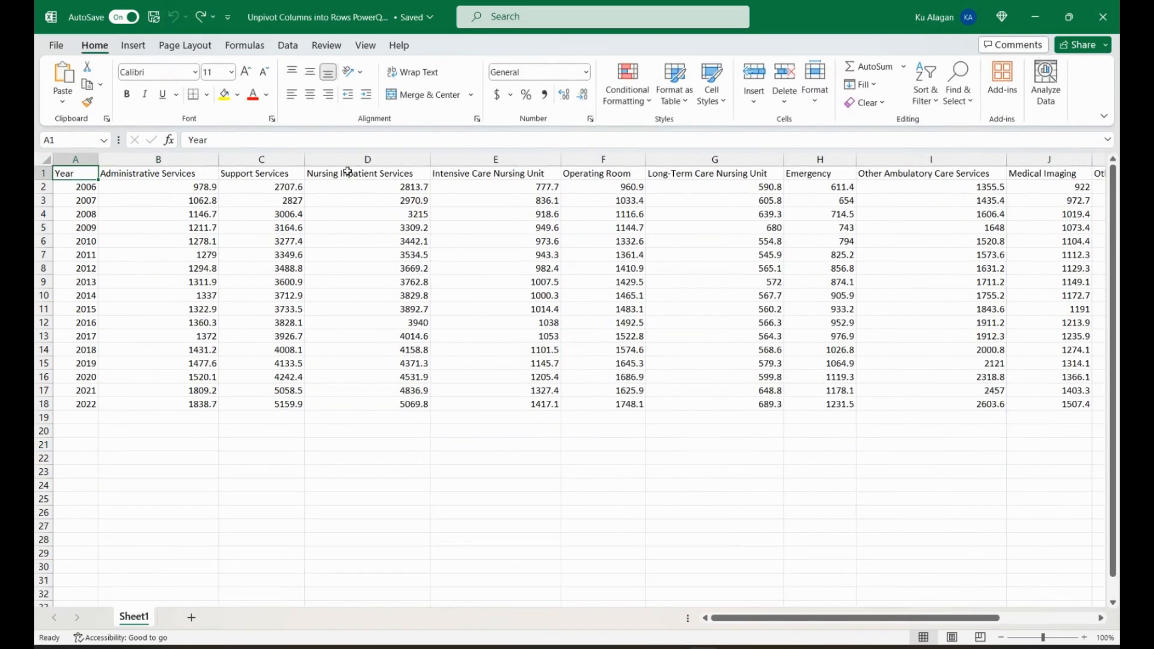
# Turn the range A1:M18 into a table with headers and load it into the Power Query Editor.
pyautogui.click(291, 45)
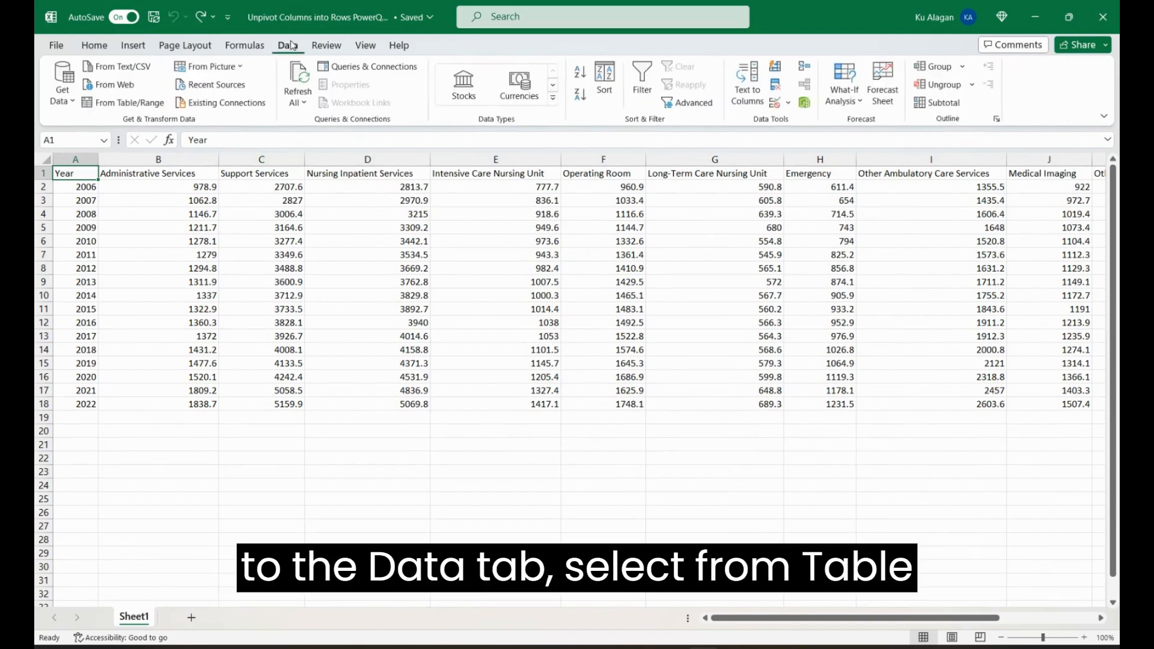
pyautogui.click(124, 103)
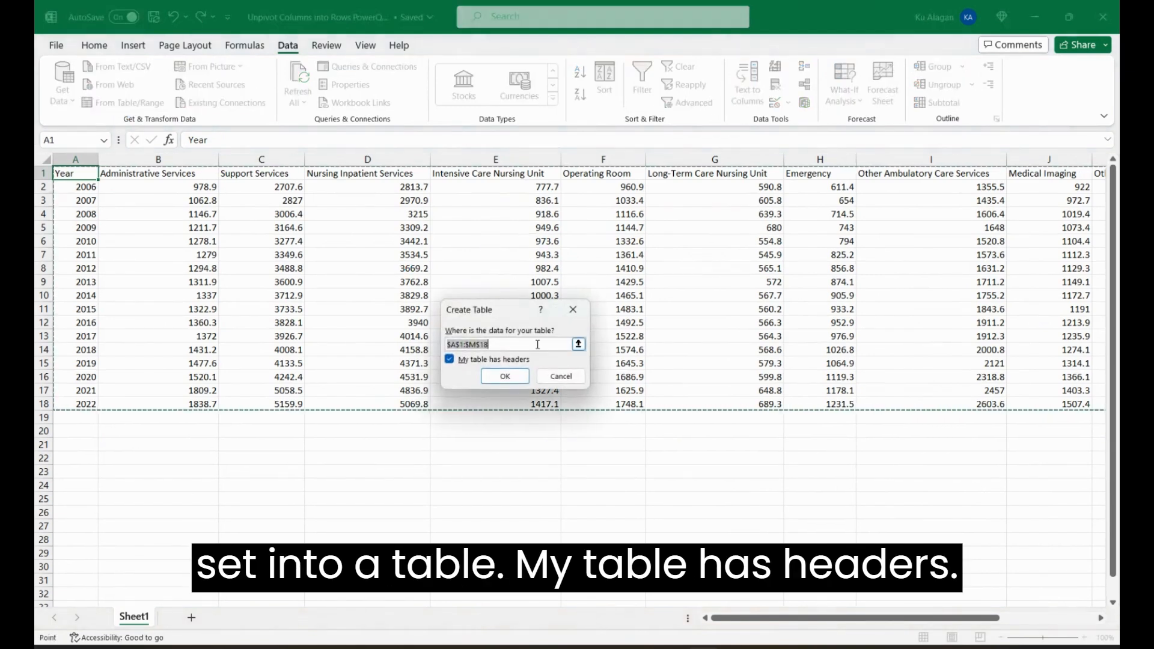
pyautogui.click(505, 374)
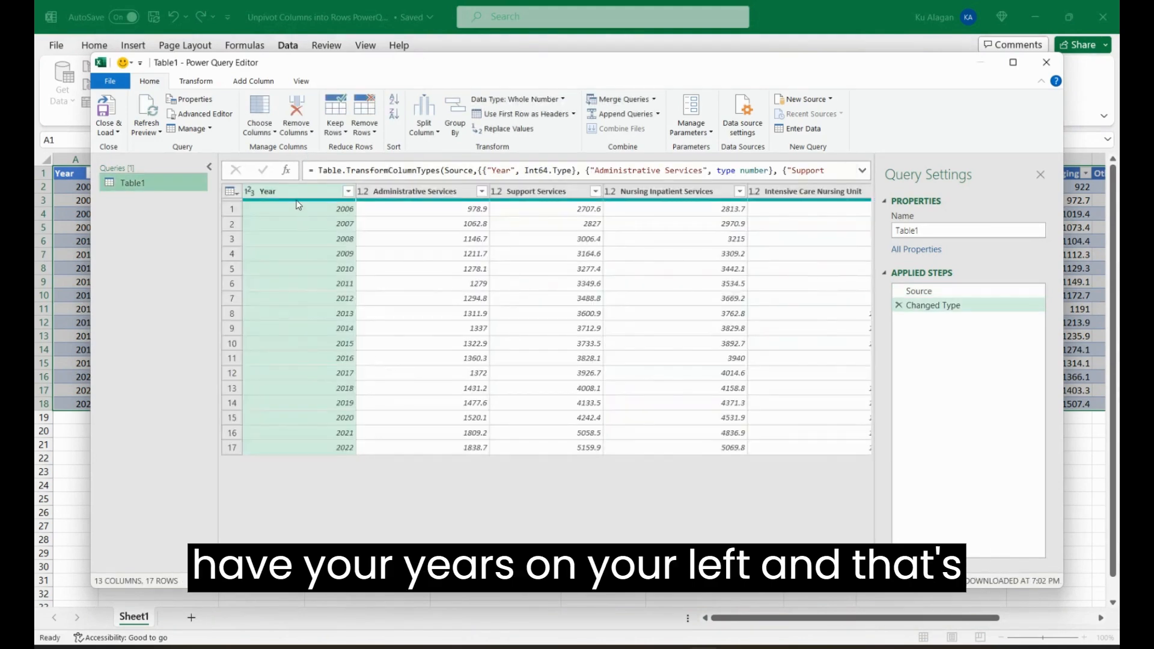
# Unpivot all the service columns from Administrative Services through Research, Education and Other, leaving Year as it is.
pyautogui.click(438, 192)
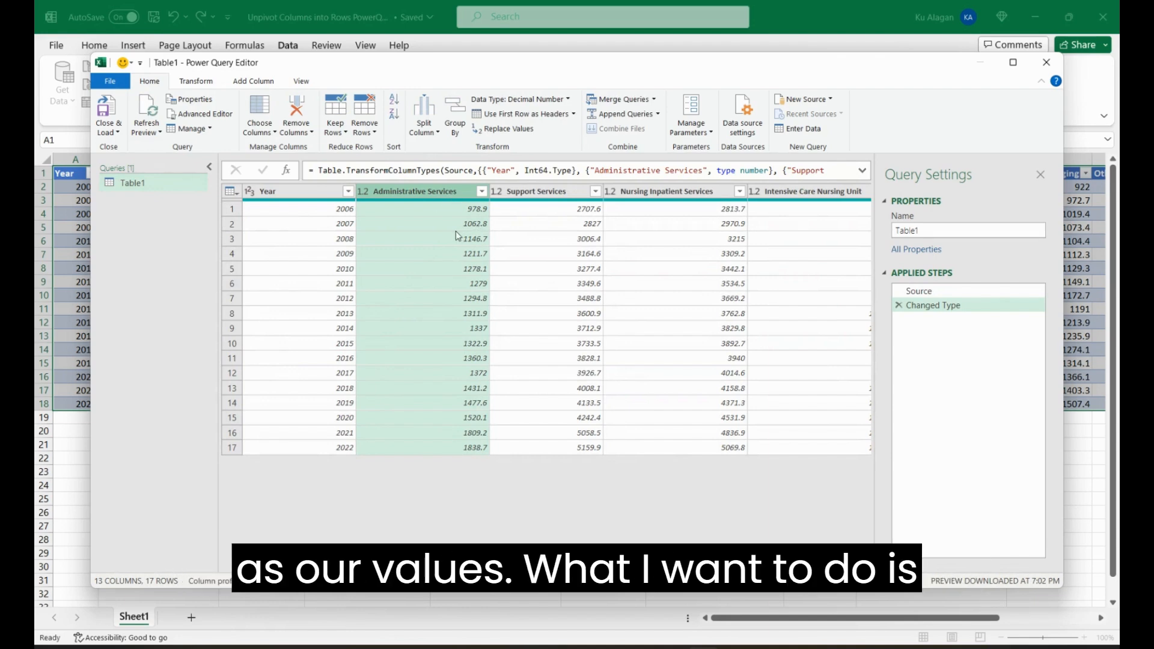
pyautogui.moveTo(429, 566); pyautogui.dragTo(812, 566)
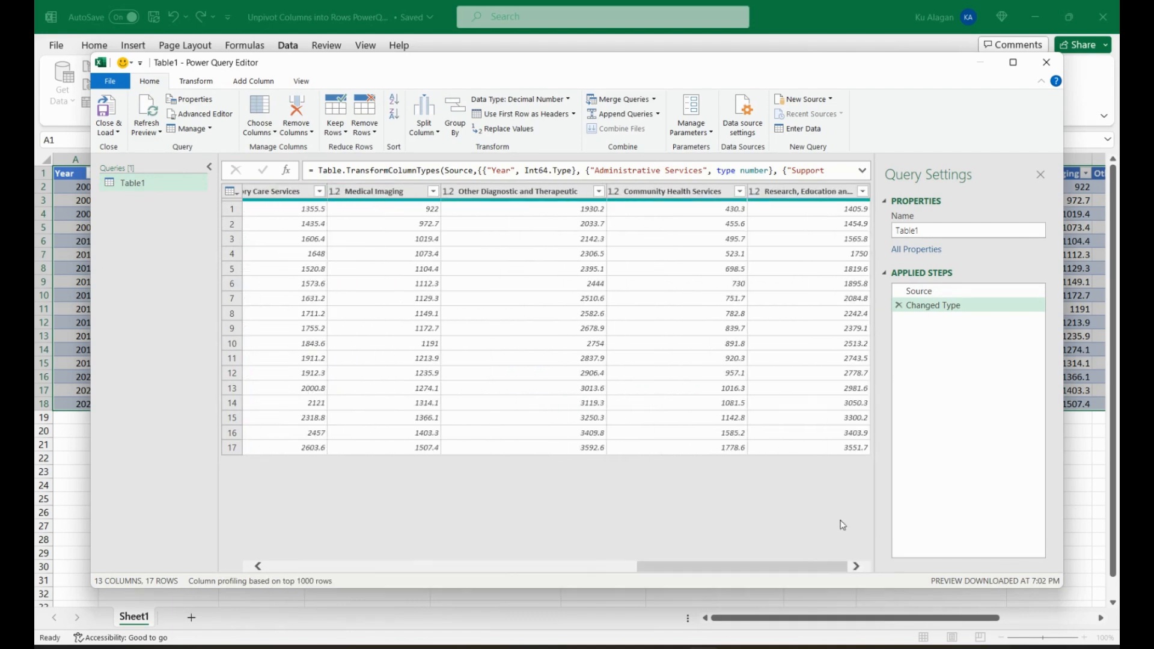
pyautogui.keyDown('shift'); pyautogui.click(809, 192); pyautogui.keyUp('shift')
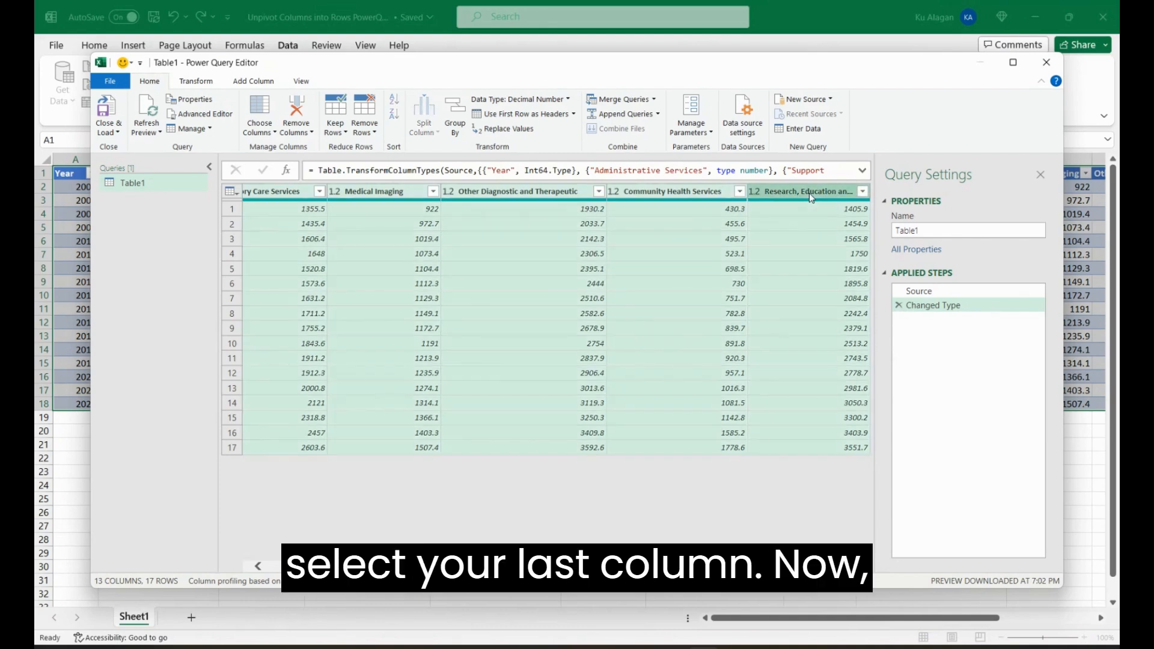
pyautogui.moveTo(828, 566); pyautogui.dragTo(597, 537)
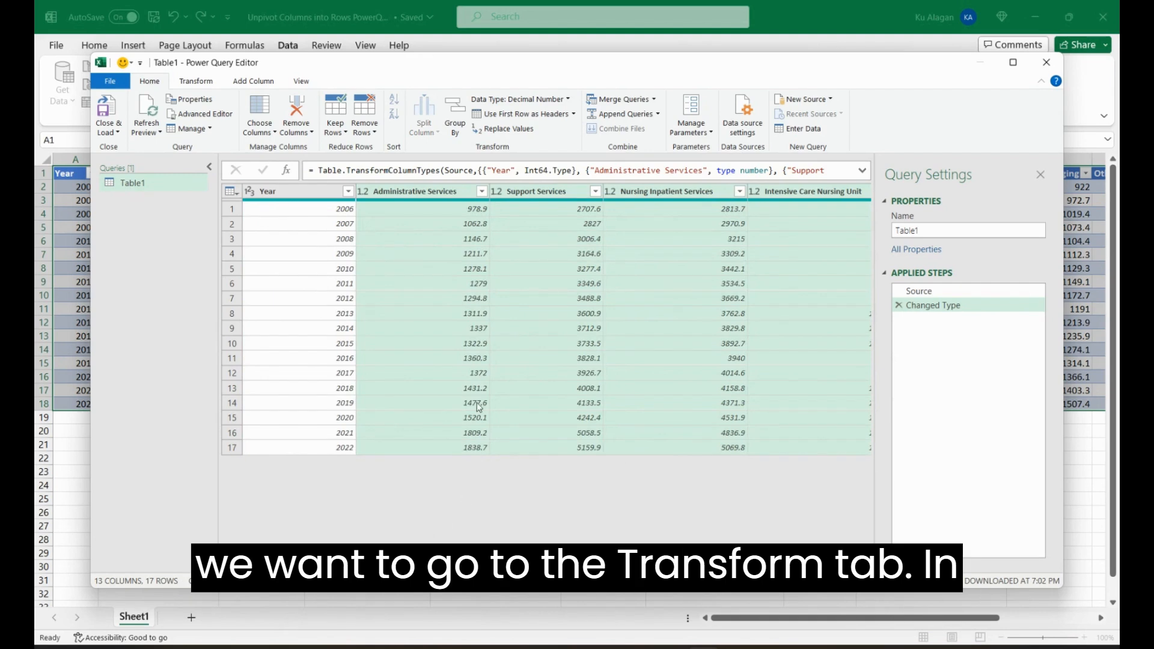
pyautogui.click(197, 82)
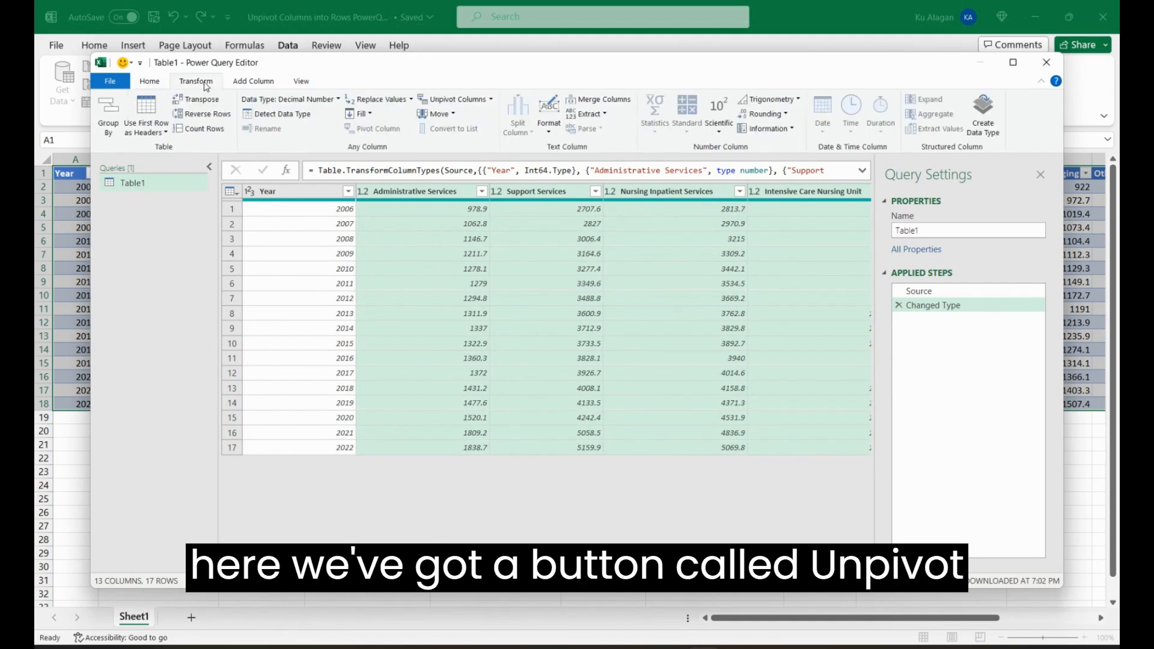
pyautogui.click(472, 103)
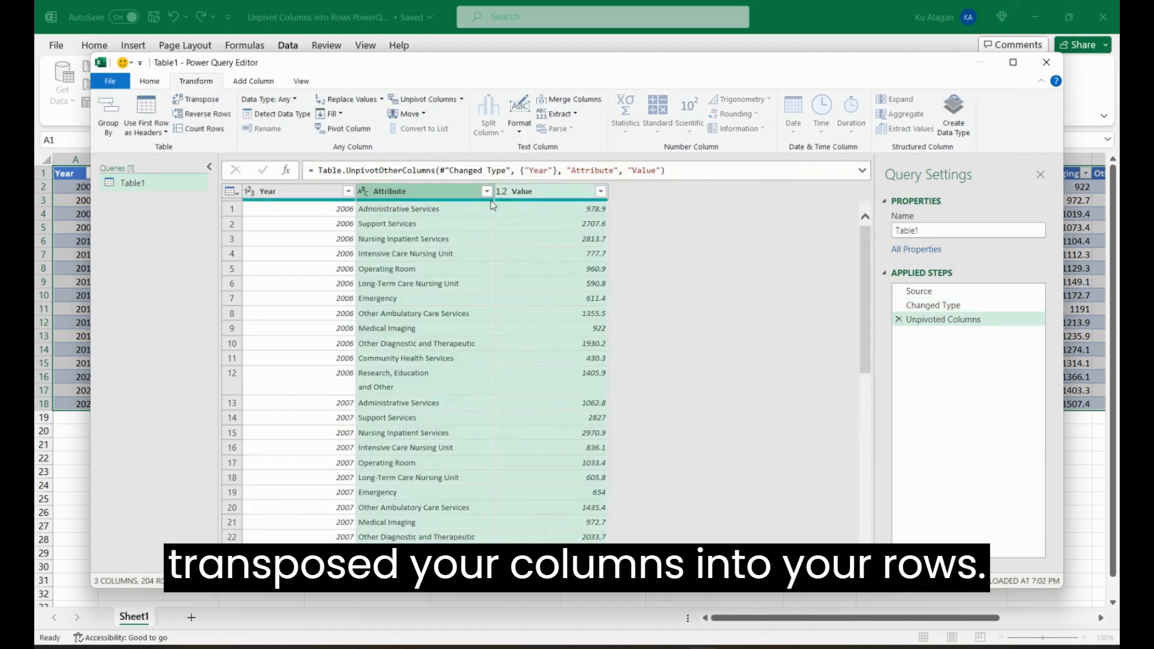
# Rename the Attribute column to "Service Area" in the unpivot step's formula, and close and load the query to the workbook.
pyautogui.moveTo(492, 205)
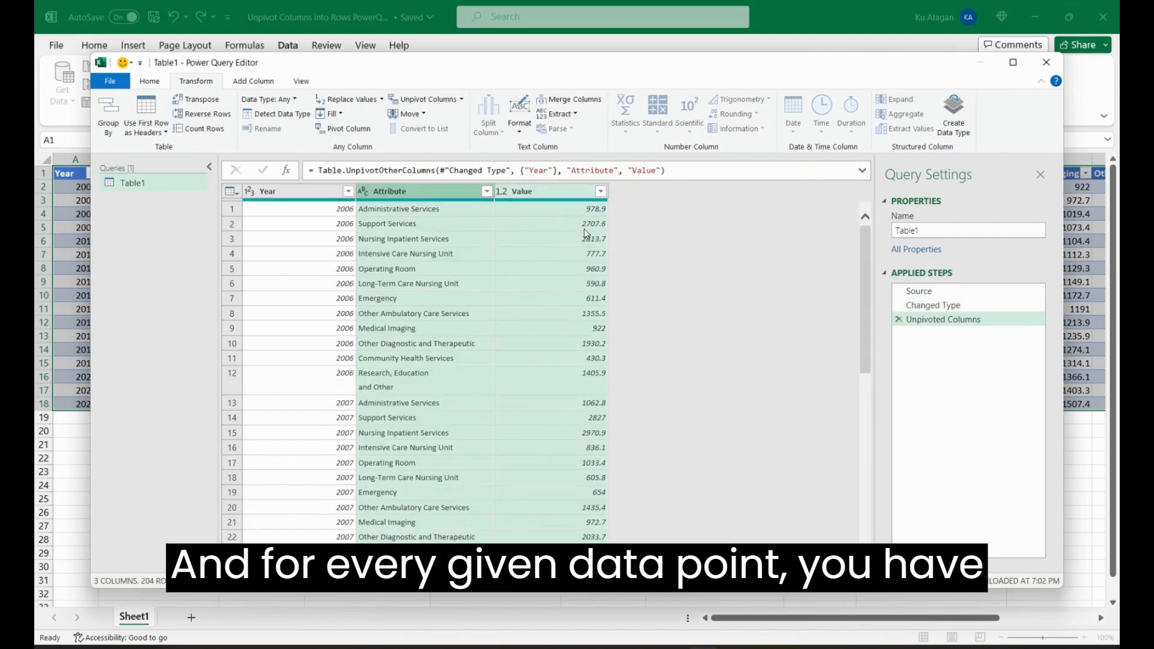
pyautogui.click(581, 223)
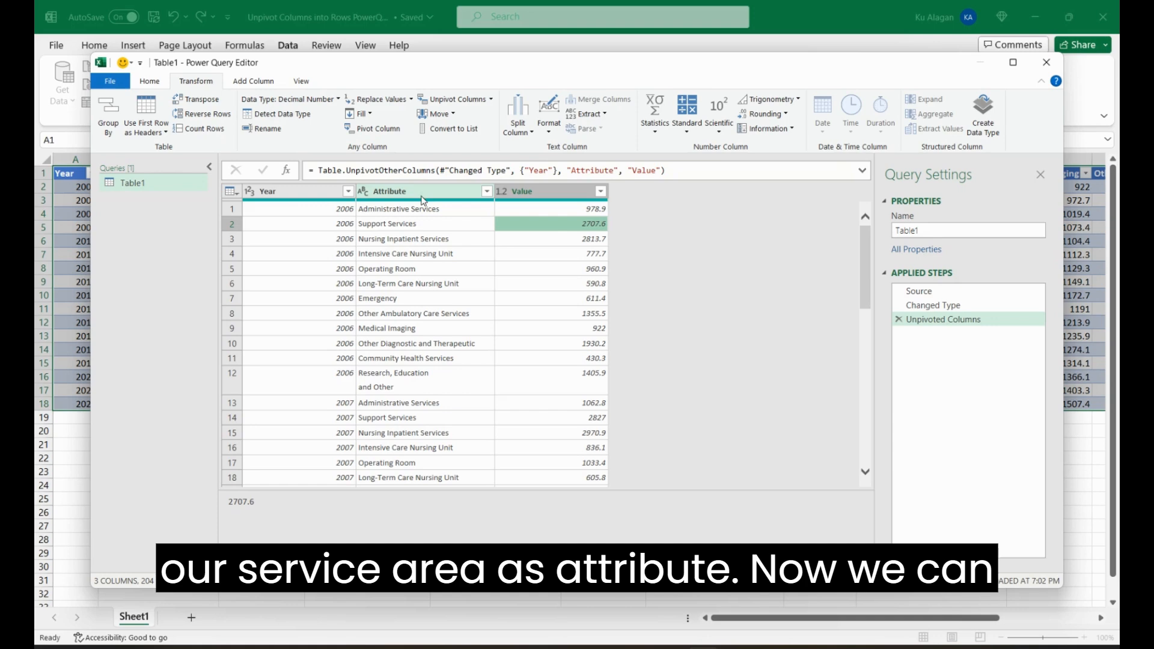
pyautogui.click(606, 171)
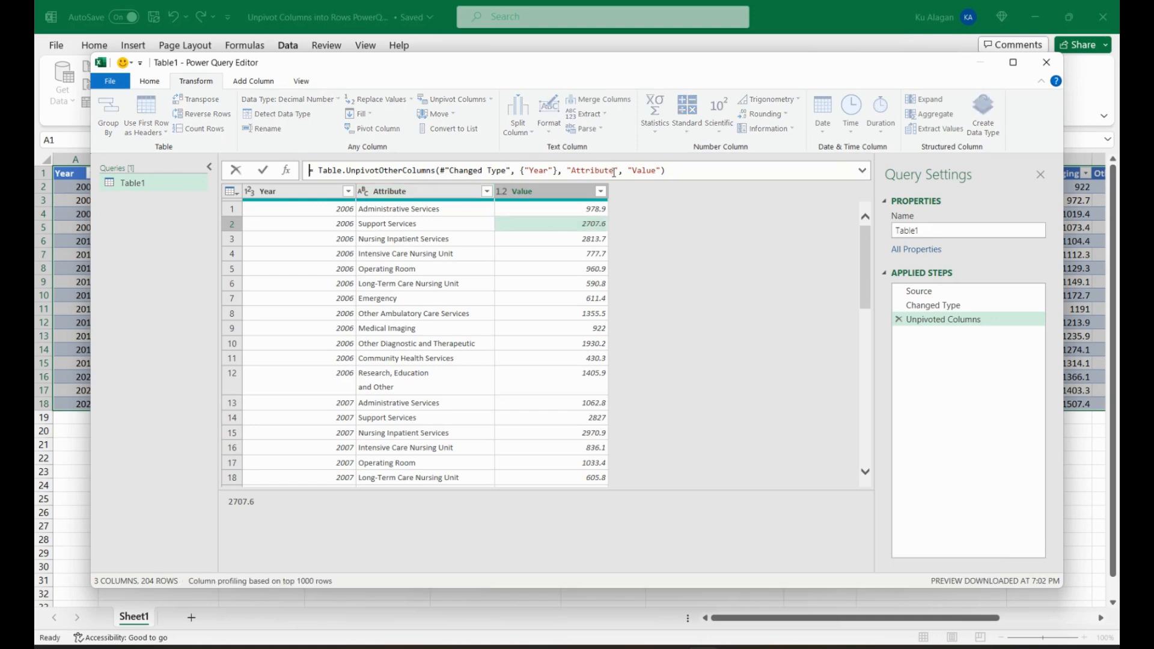
pyautogui.moveTo(605, 170); pyautogui.dragTo(581, 171)
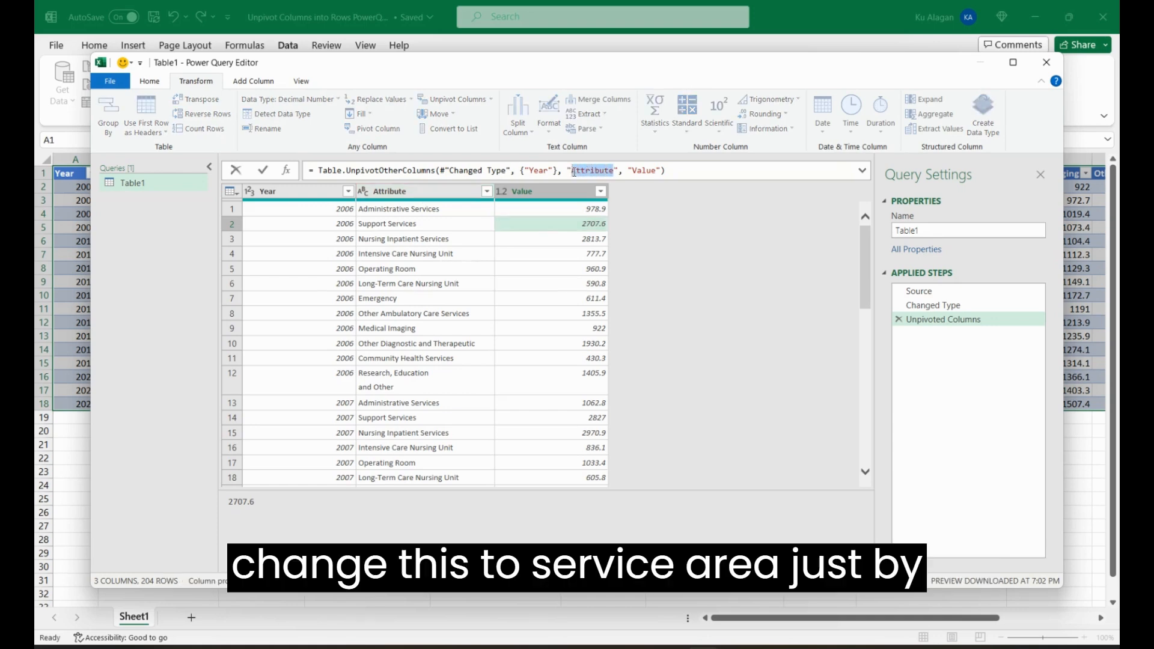
pyautogui.write('Service')
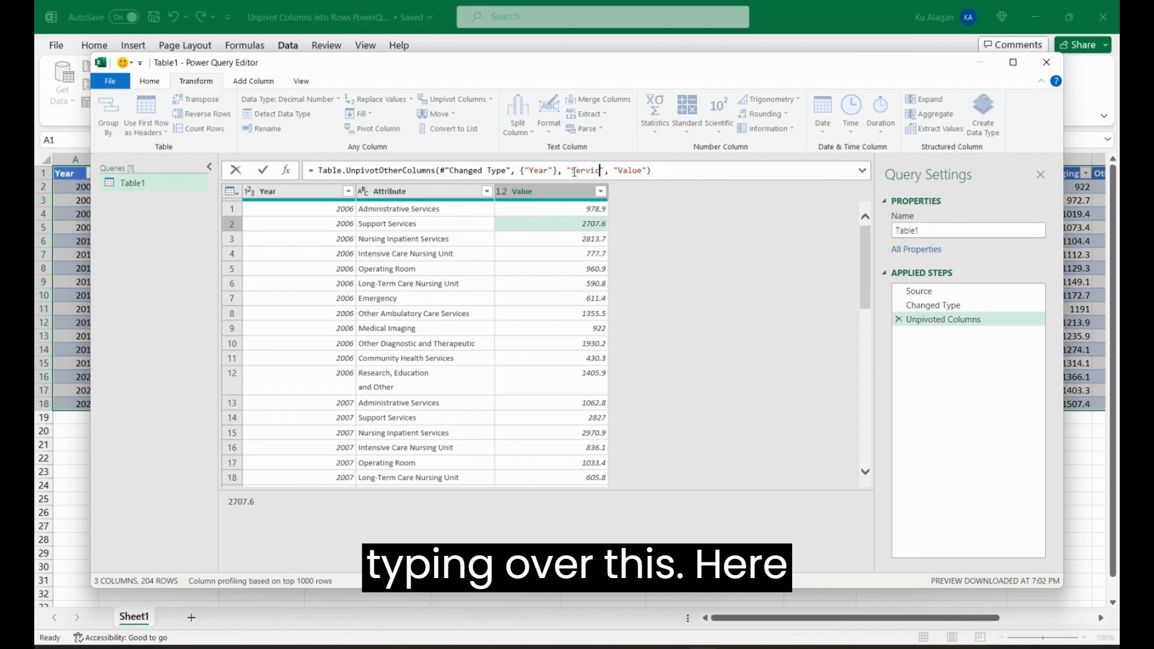
pyautogui.write(' Area')
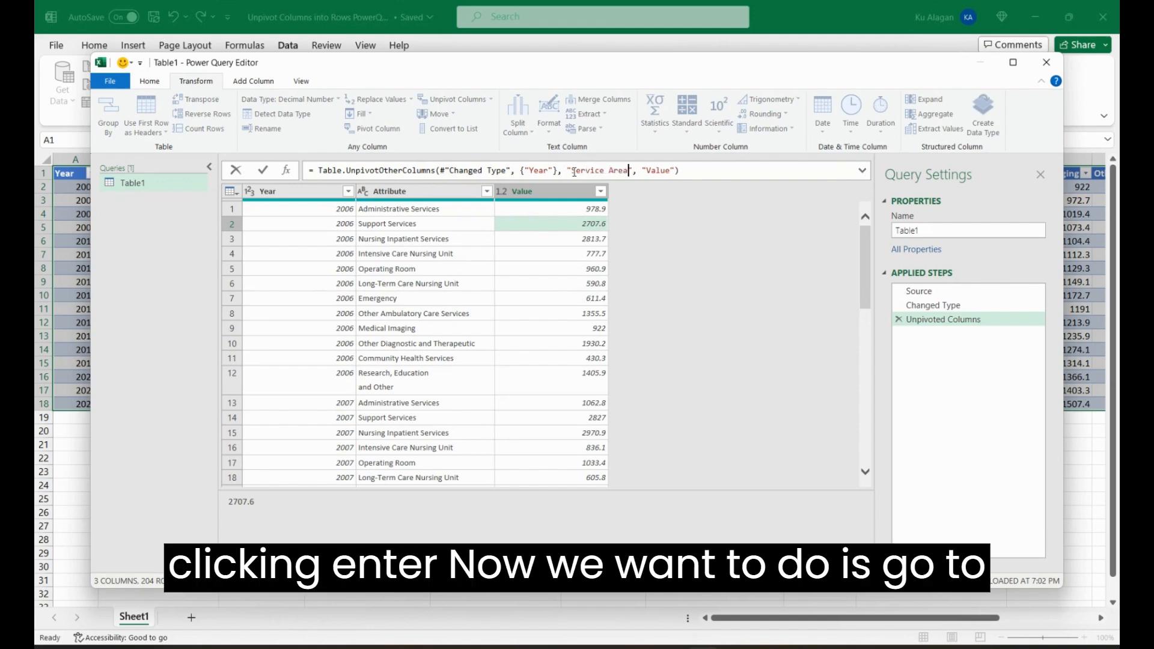
pyautogui.press('Return')
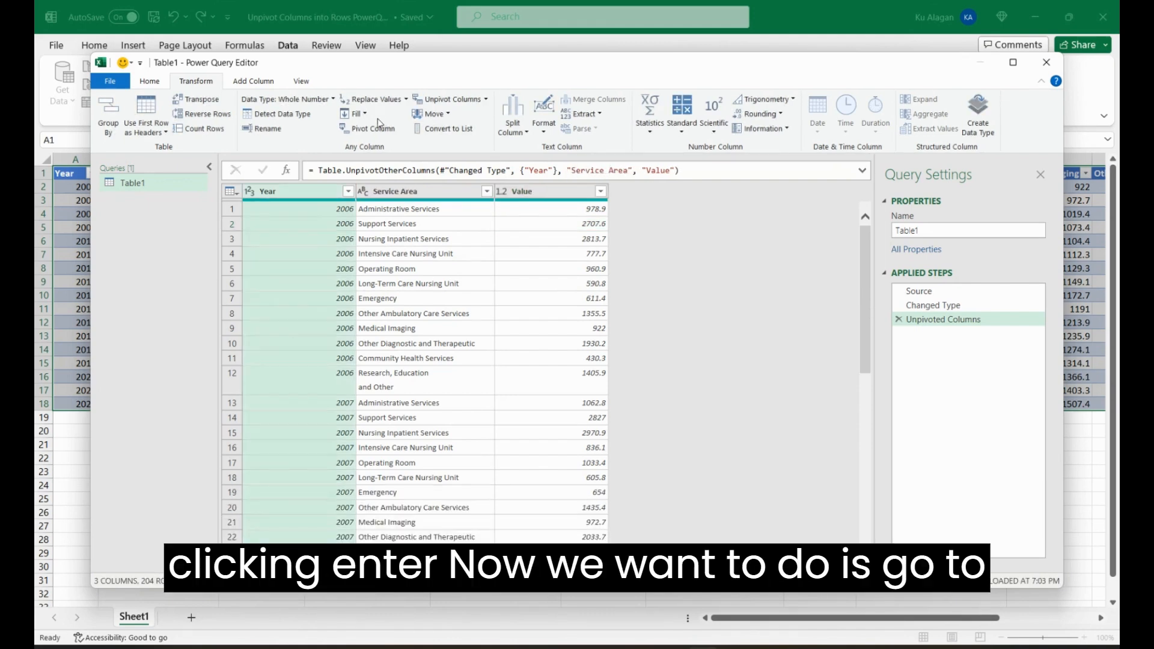
pyautogui.click(150, 81)
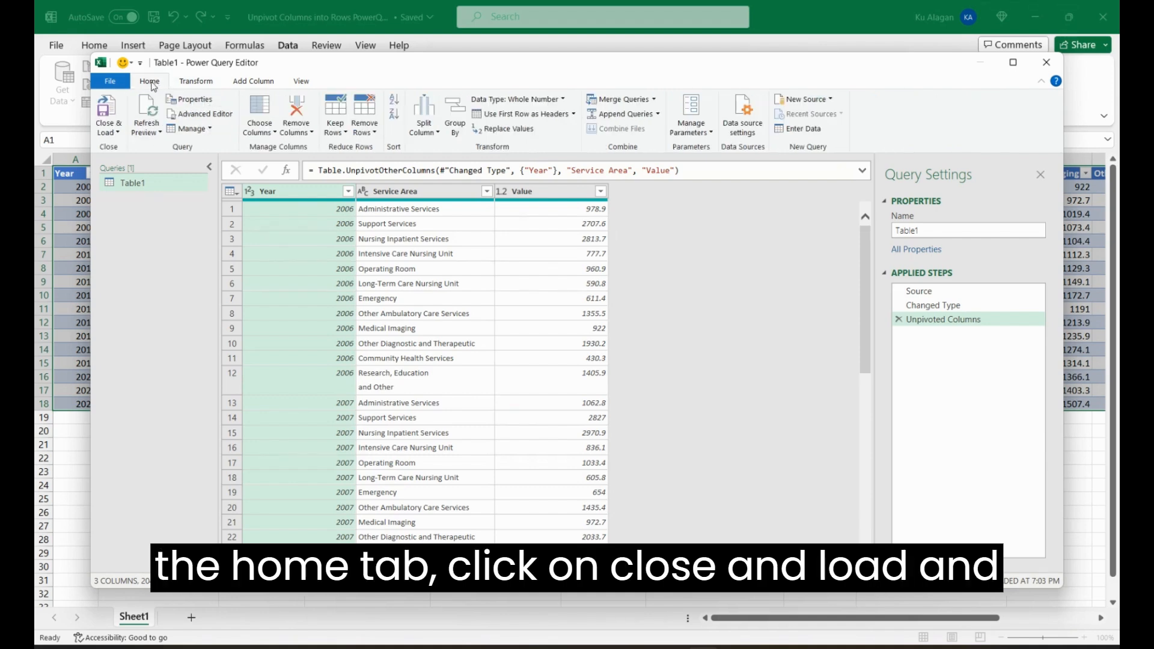
pyautogui.click(120, 109)
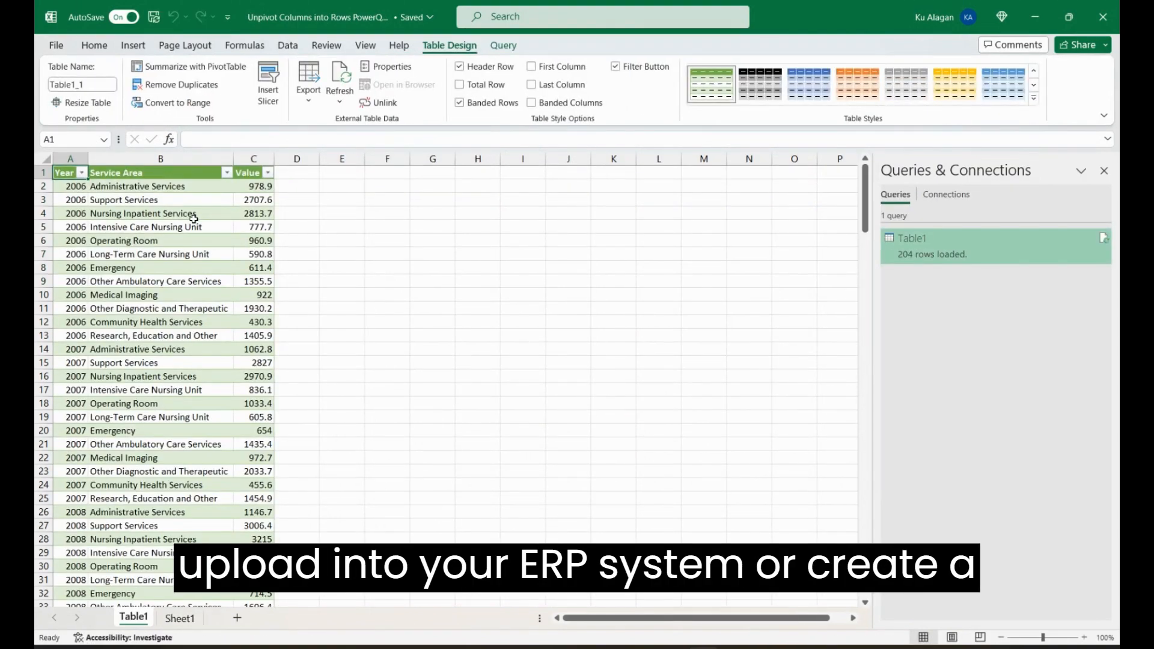
# Insert a PivotTable based on the unpivoted table, placed on the existing worksheet at cell E1 of Table1.
pyautogui.click(133, 46)
pyautogui.click(93, 83)
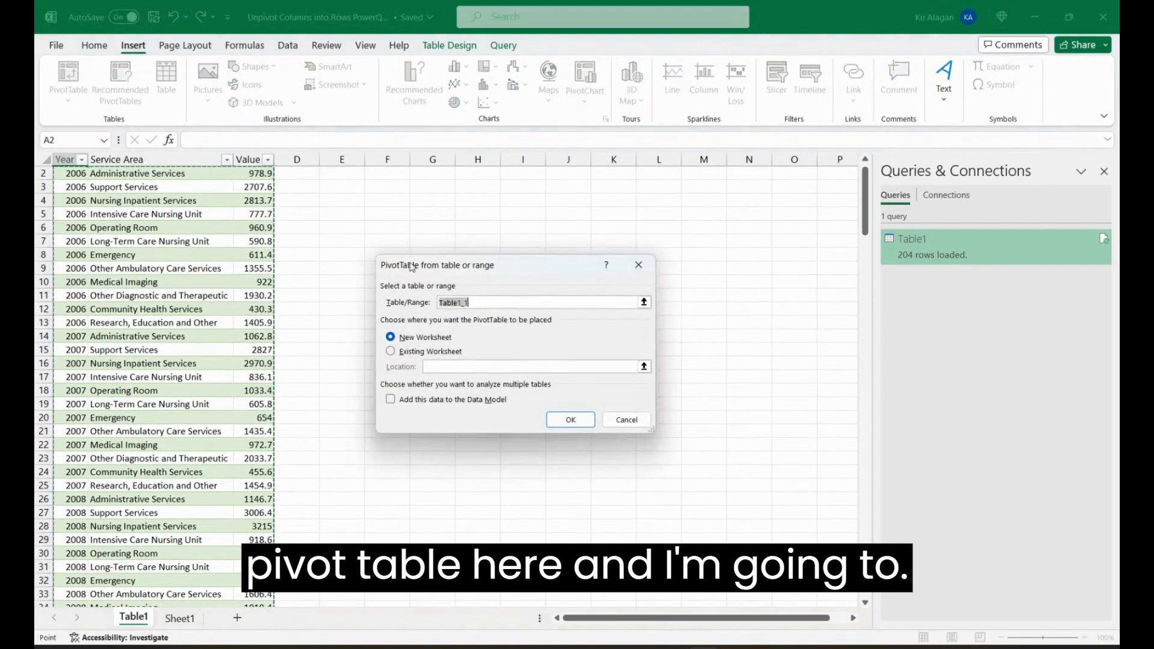
pyautogui.click(417, 352)
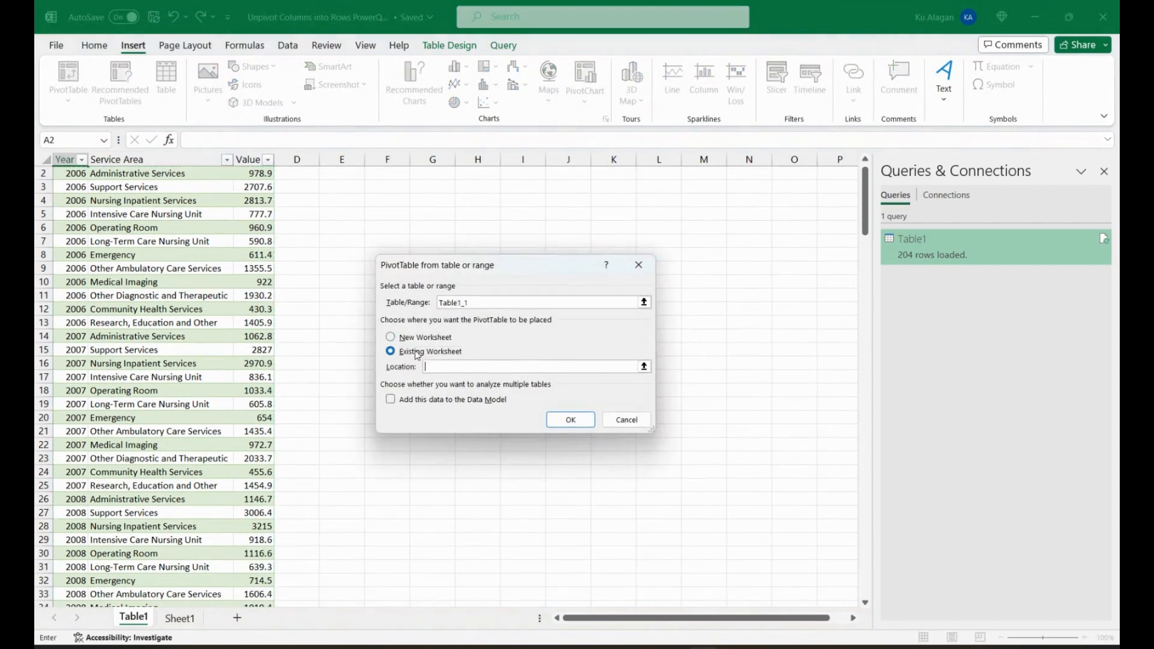
pyautogui.scroll(1, 335, 183)
pyautogui.click(341, 174)
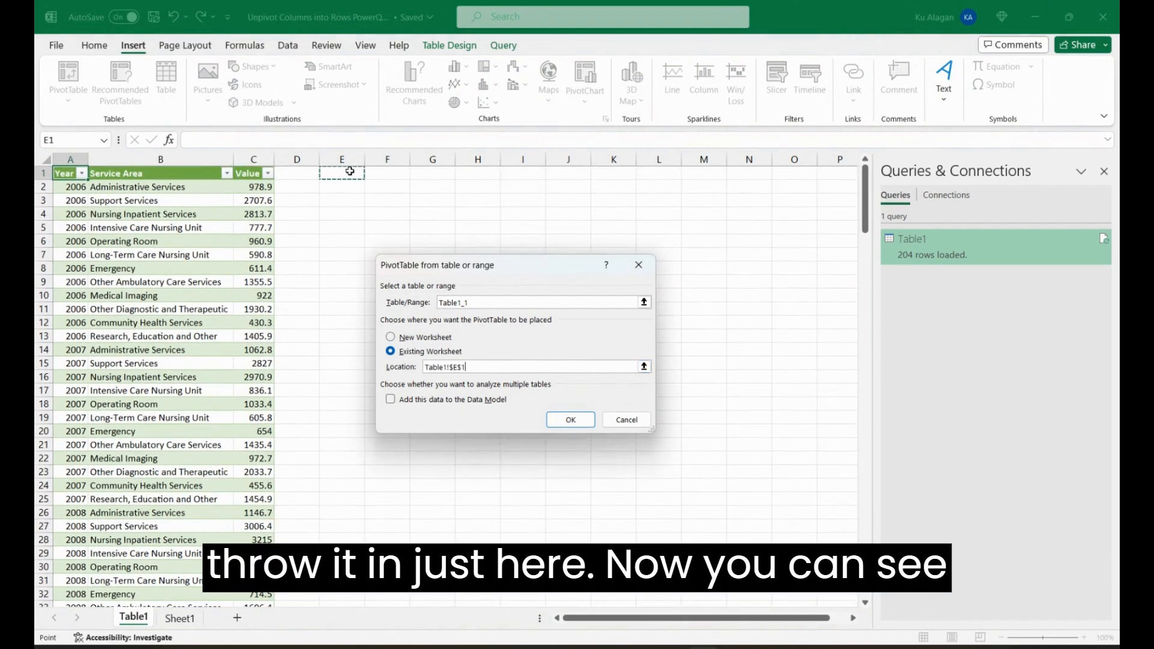
pyautogui.click(564, 423)
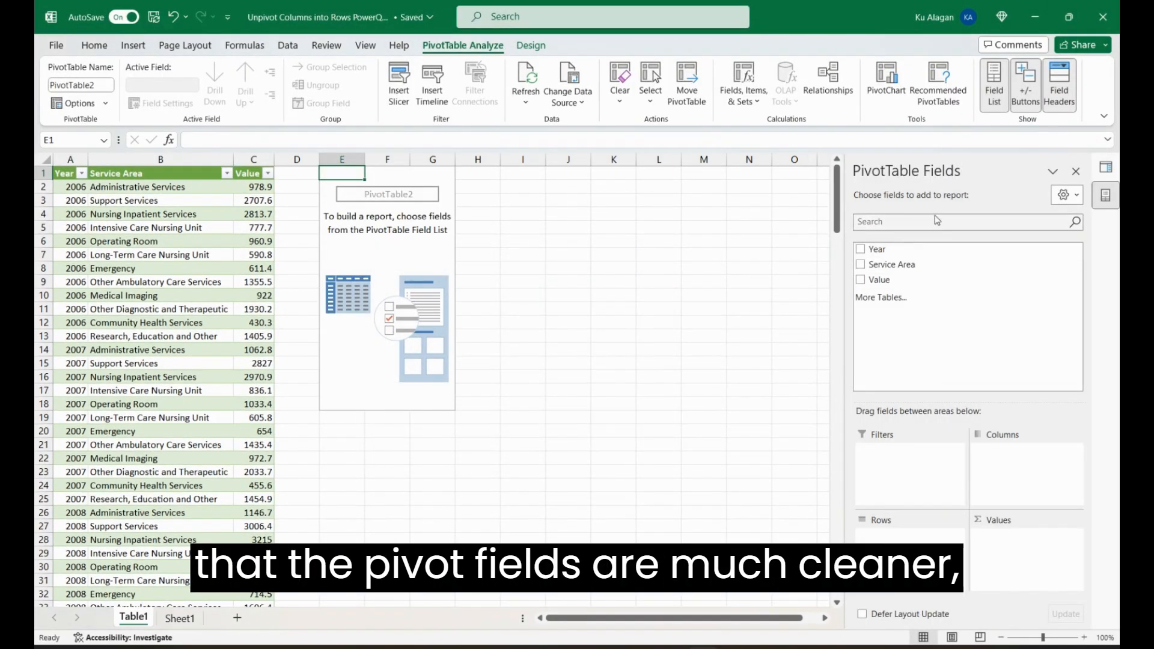
# Lay out the PivotTable with Year in the rows, Service Area in the columns and Value in the values.
pyautogui.moveTo(907, 253); pyautogui.dragTo(907, 541)
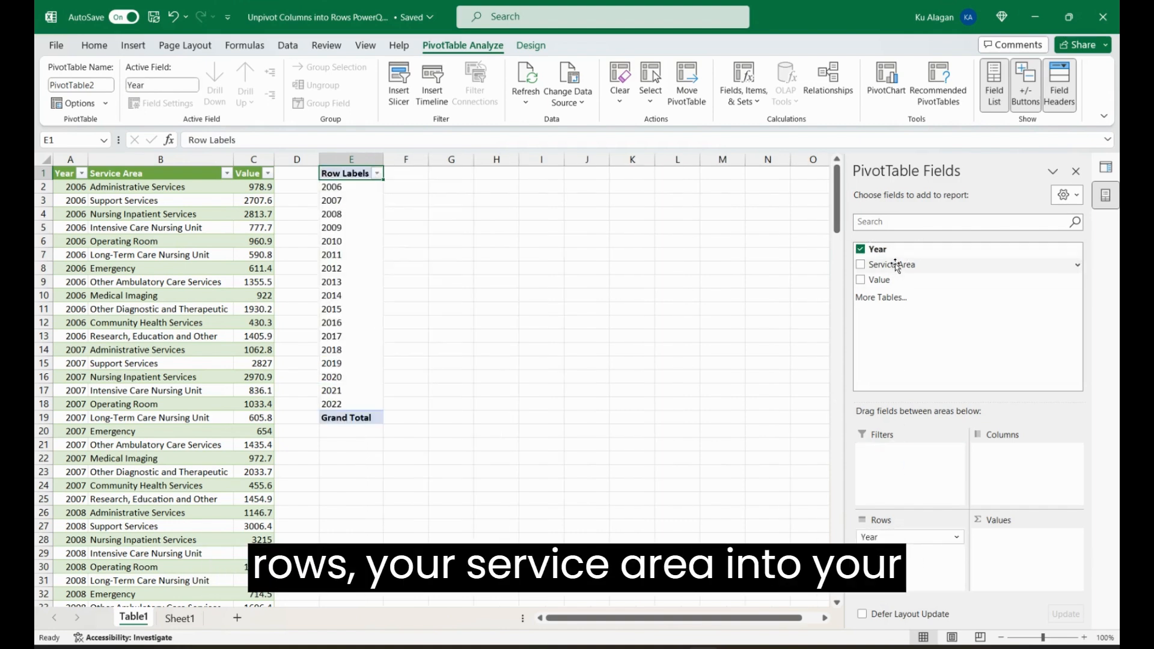
pyautogui.moveTo(895, 266); pyautogui.dragTo(1001, 457)
pyautogui.moveTo(889, 285); pyautogui.dragTo(1021, 538)
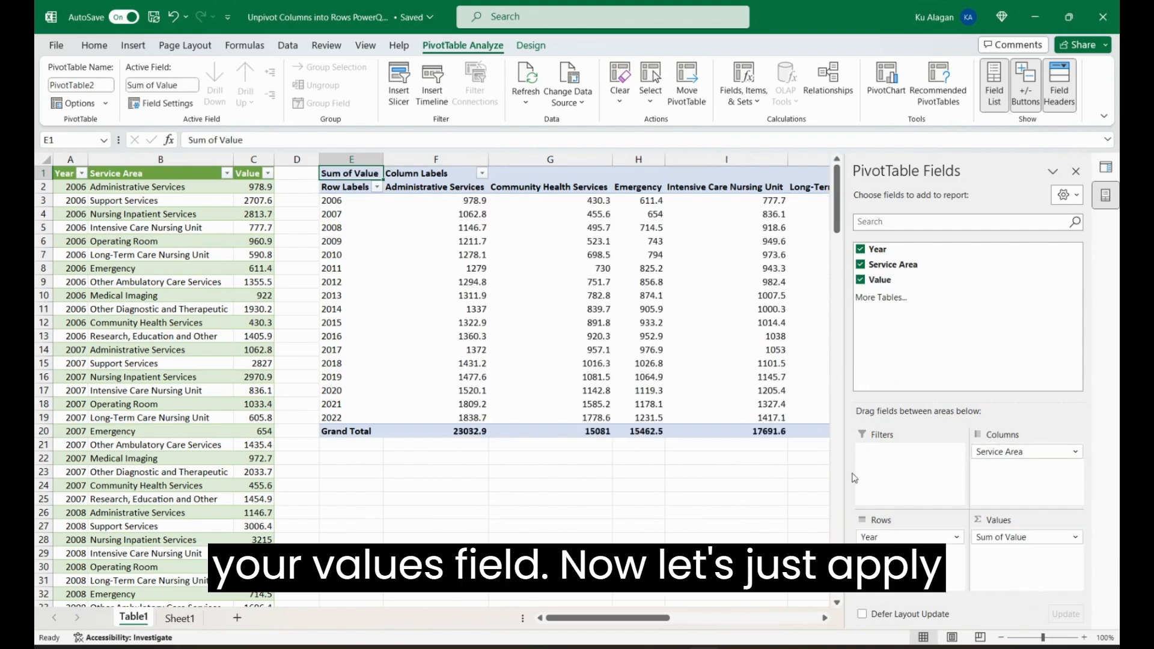
# Format the PivotTable values as Number with two decimal places, a thousands separator and red negative numbers with a minus sign.
pyautogui.rightClick(483, 244)
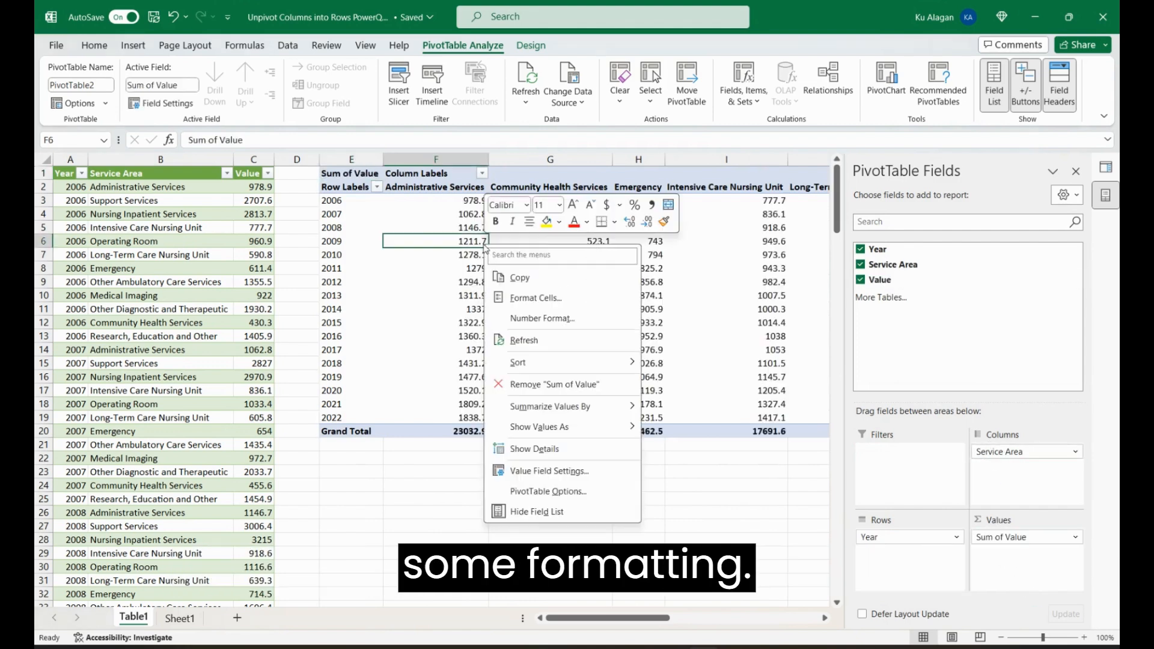
pyautogui.click(520, 319)
pyautogui.click(398, 210)
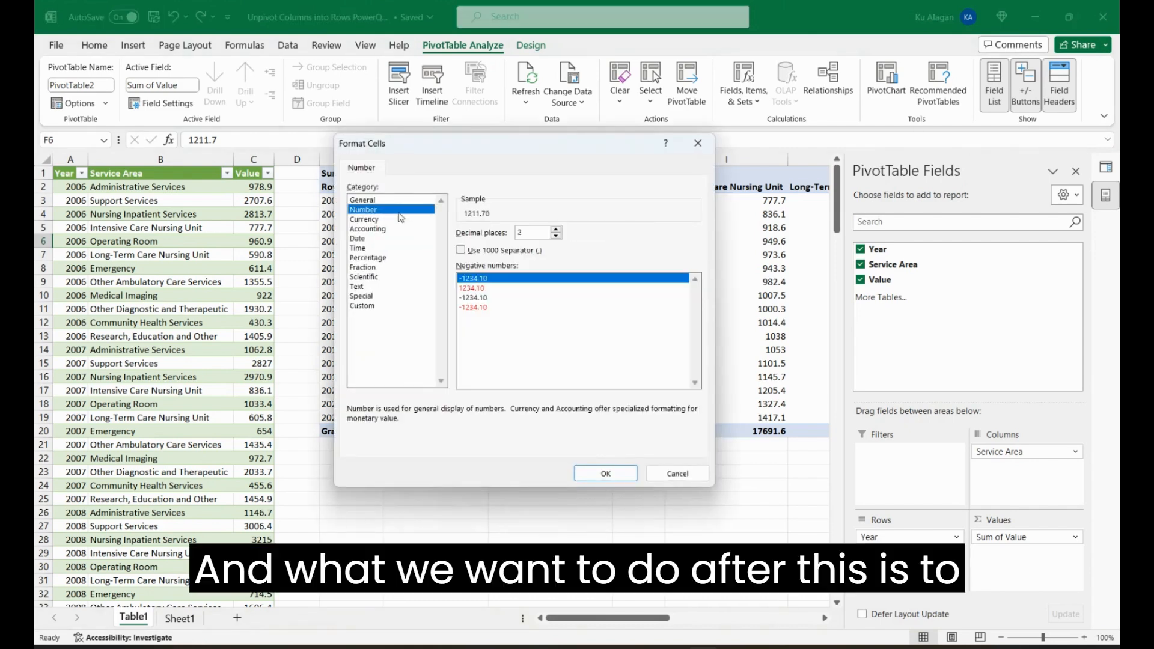
pyautogui.click(461, 250)
pyautogui.click(489, 307)
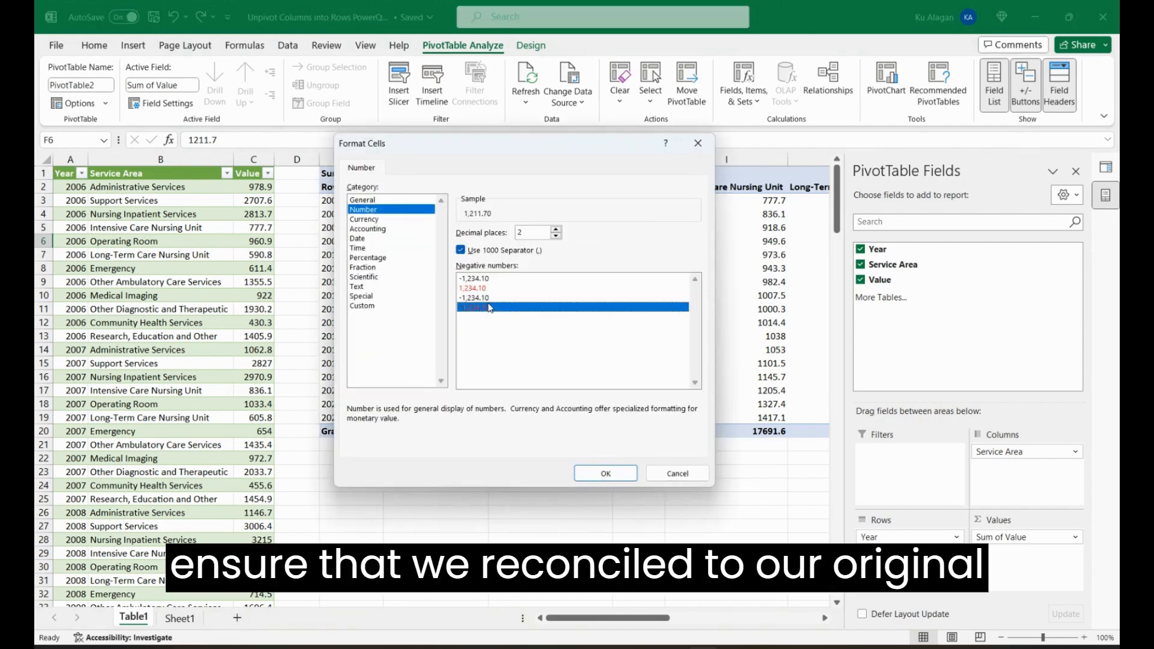
pyautogui.click(601, 473)
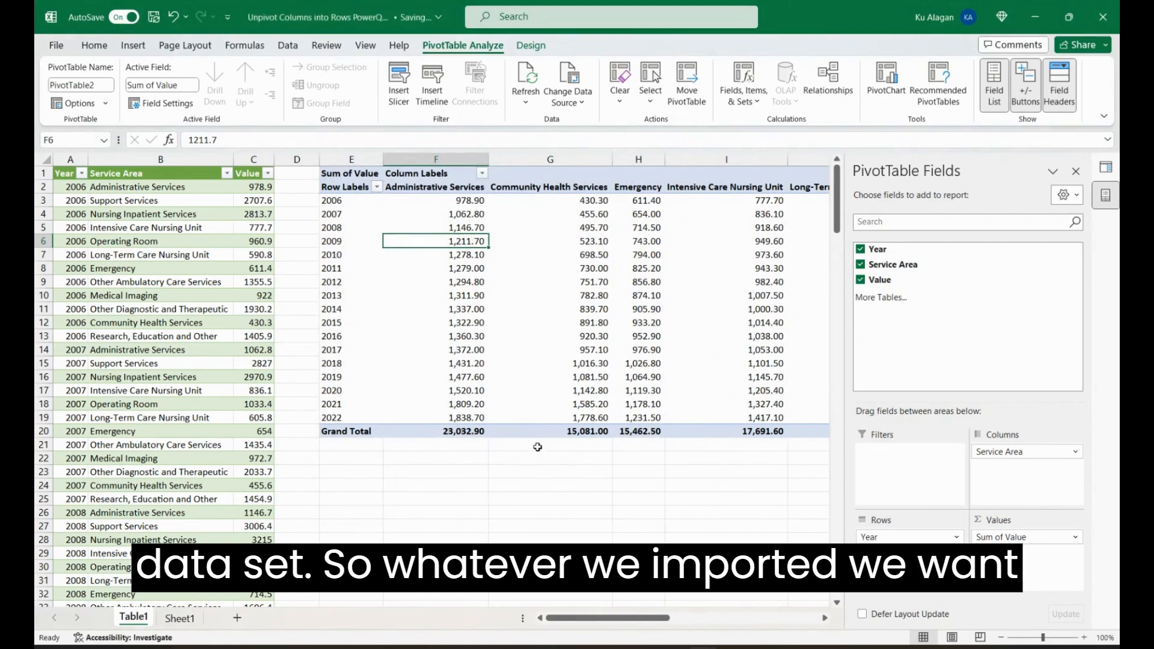
# Check the PivotTable's overall grand total, and sum all service-area values in Sheet1 cell B20 with comma style for comparison.
pyautogui.moveTo(575, 620); pyautogui.dragTo(759, 614)
pyautogui.click(801, 432)
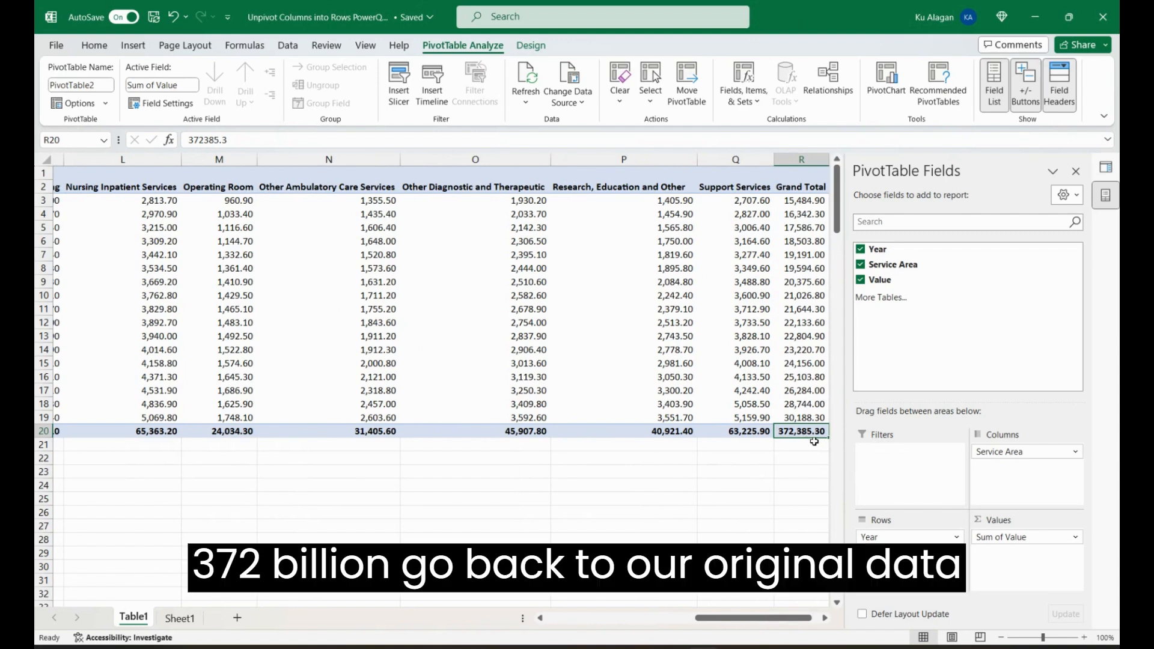
pyautogui.click(180, 617)
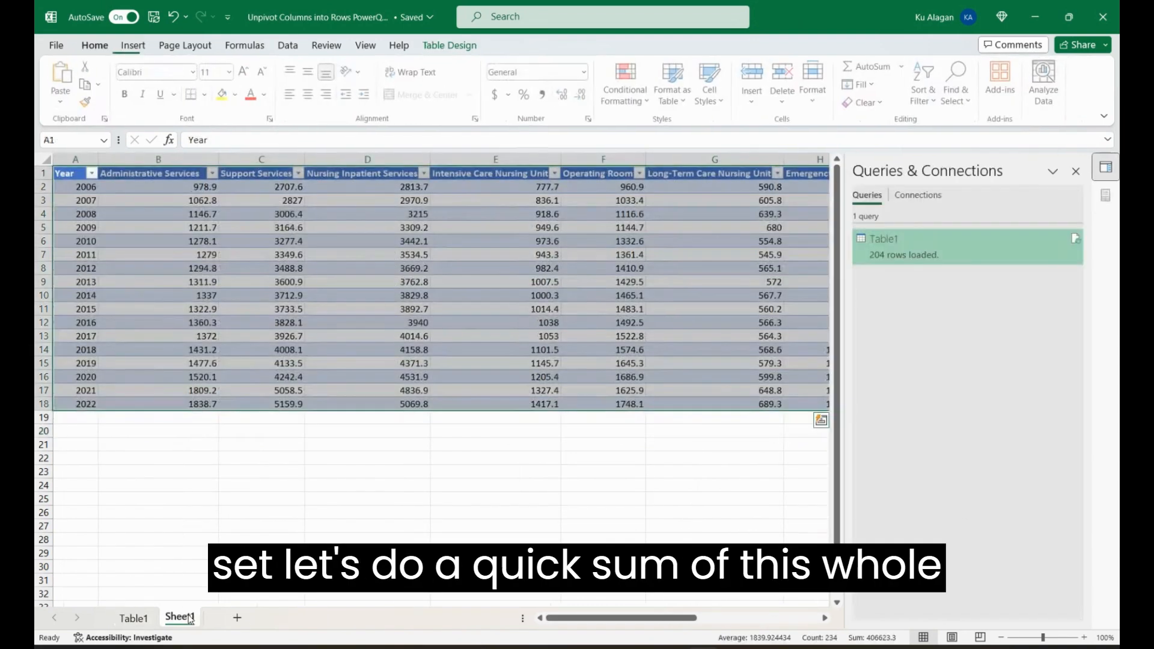
pyautogui.click(131, 427)
pyautogui.hotkey('alt', '=')
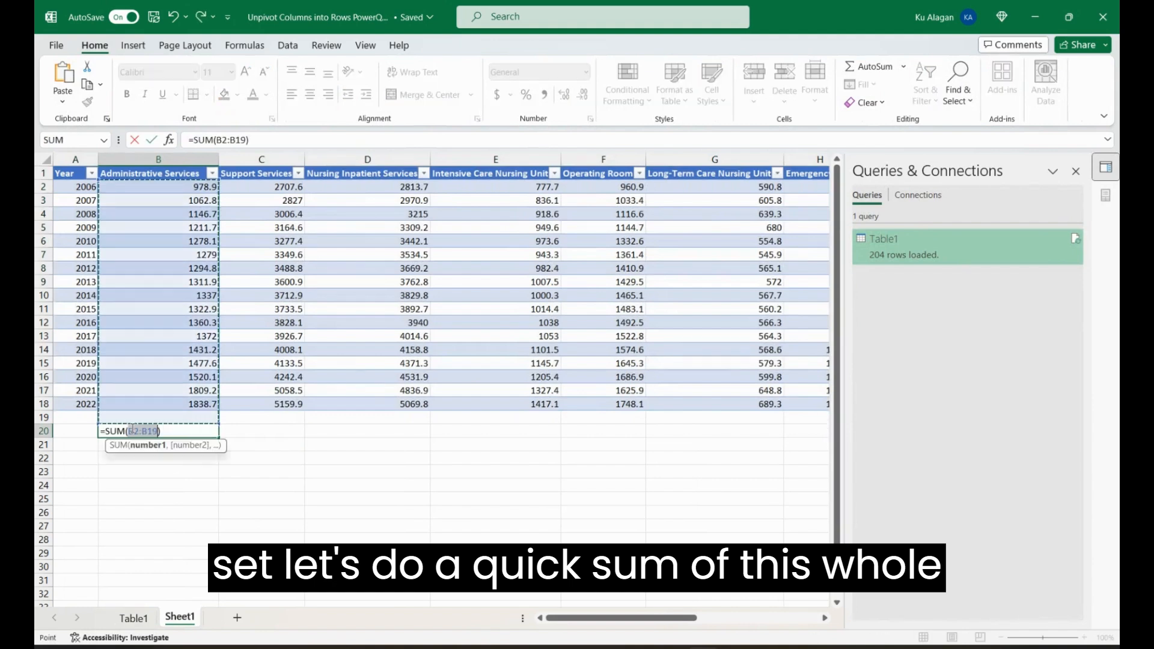
pyautogui.hotkey('shift', 'Up')
pyautogui.hotkey('ctrl', 'shift', 'Right')
pyautogui.hotkey('ctrl', 'Return')
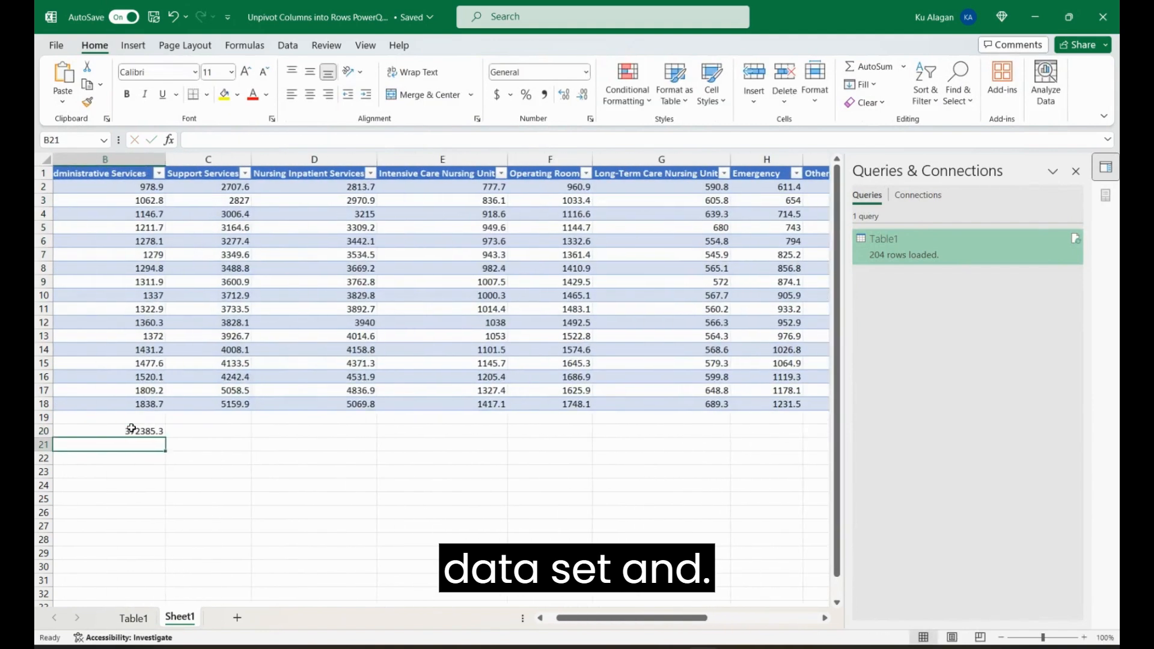
pyautogui.hotkey('alt', 'h')
pyautogui.press('k')
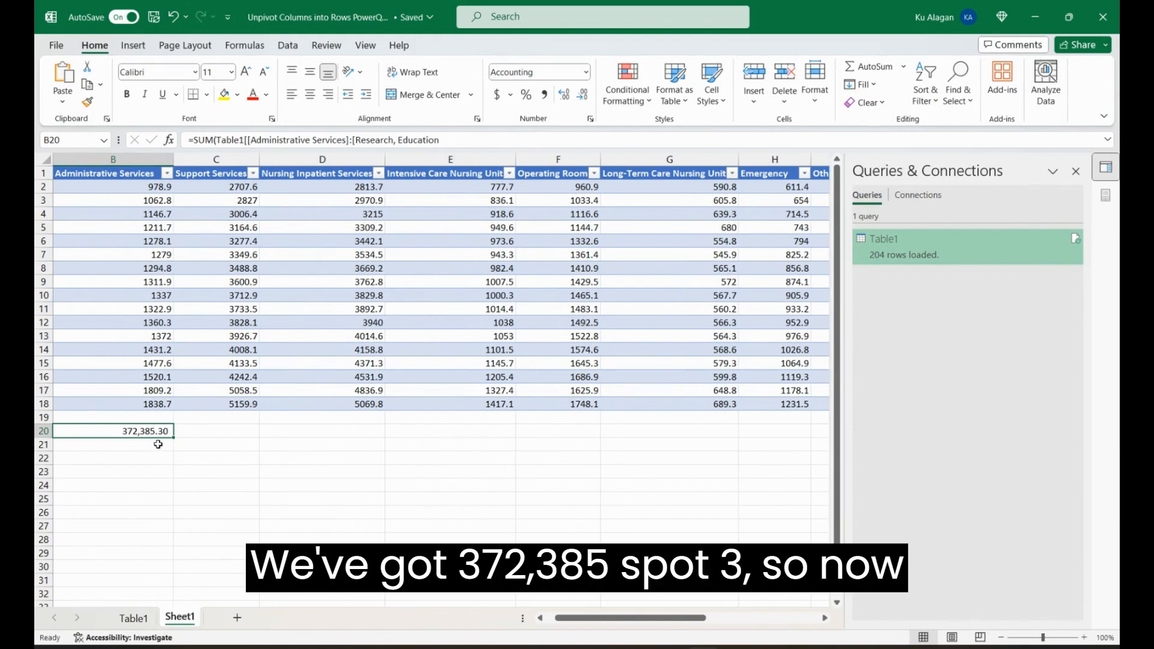
# Return to the PivotTable on the Table1 sheet and close its field list.
pyautogui.click(133, 618)
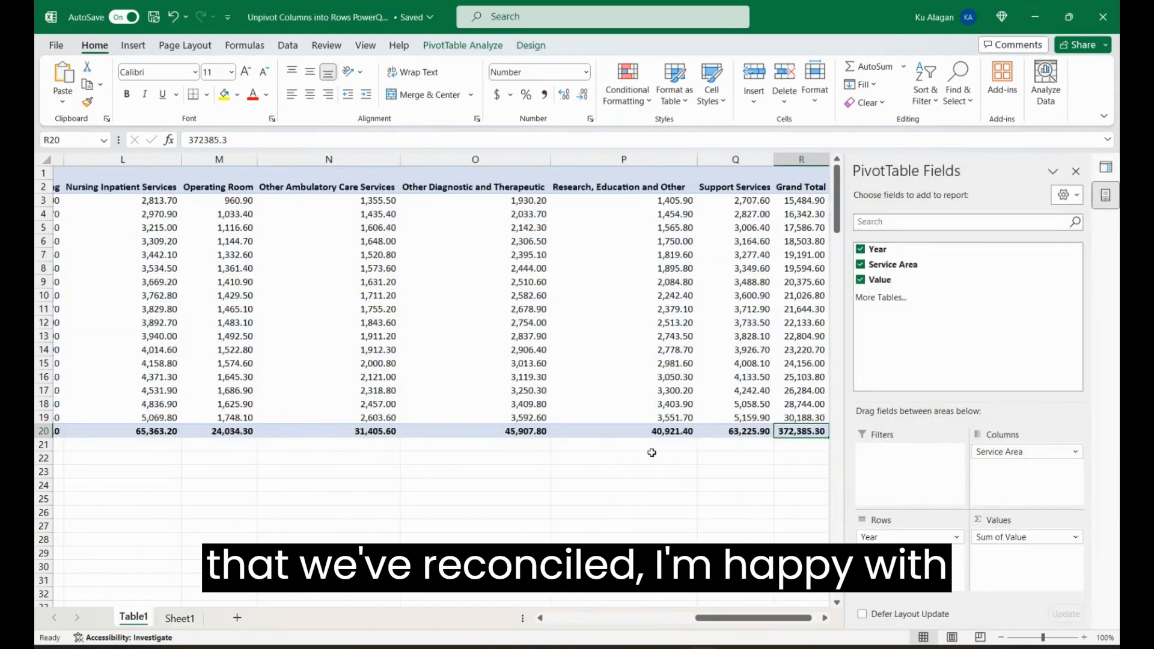
pyautogui.click(1076, 171)
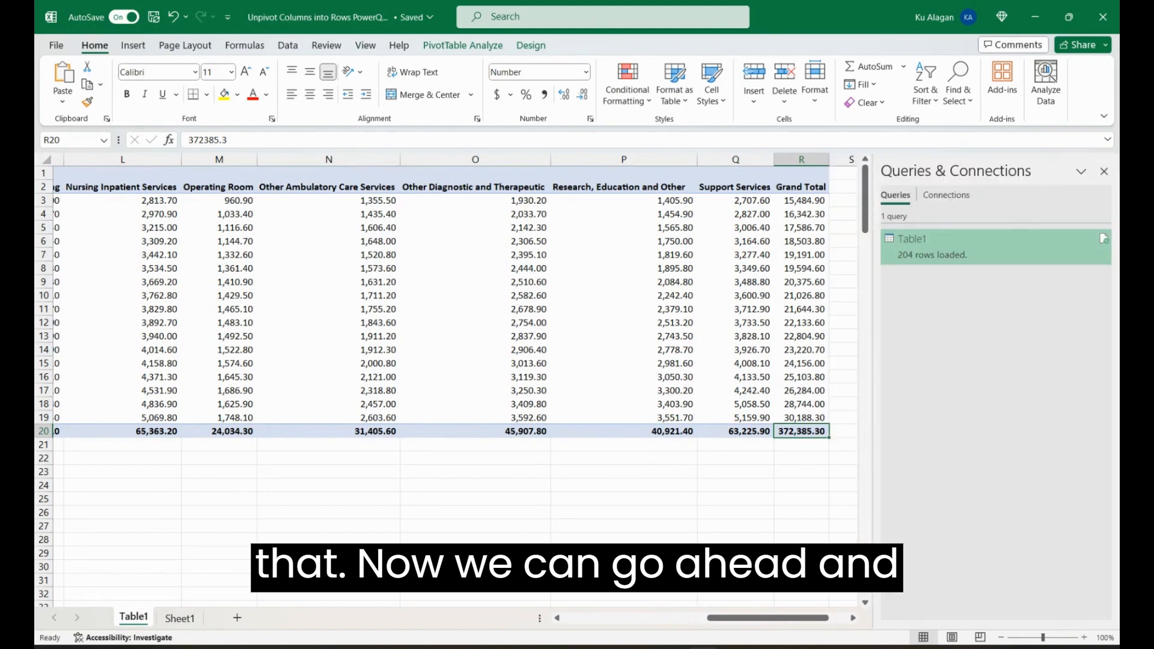
pyautogui.moveTo(804, 619); pyautogui.dragTo(600, 614)
pyautogui.scroll(3, 335, 349)
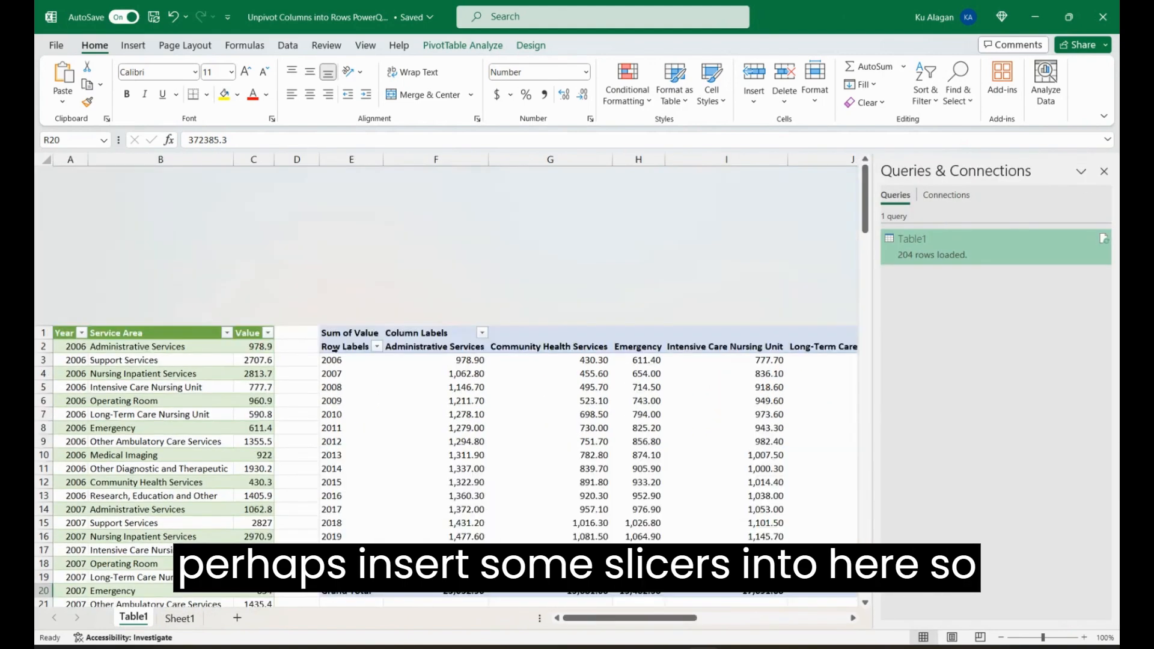
# Add a Service Area slicer to the PivotTable and place it over the source table, about 10 cm high and 6.3 cm wide.
pyautogui.click(332, 201)
pyautogui.click(351, 200)
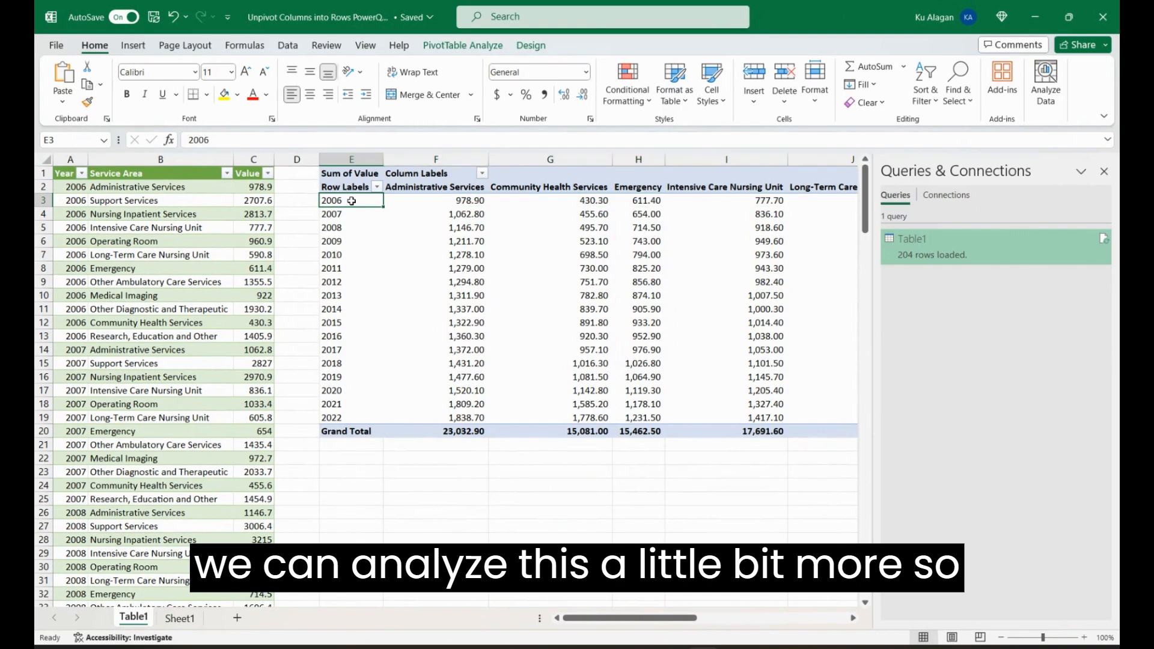
pyautogui.click(145, 47)
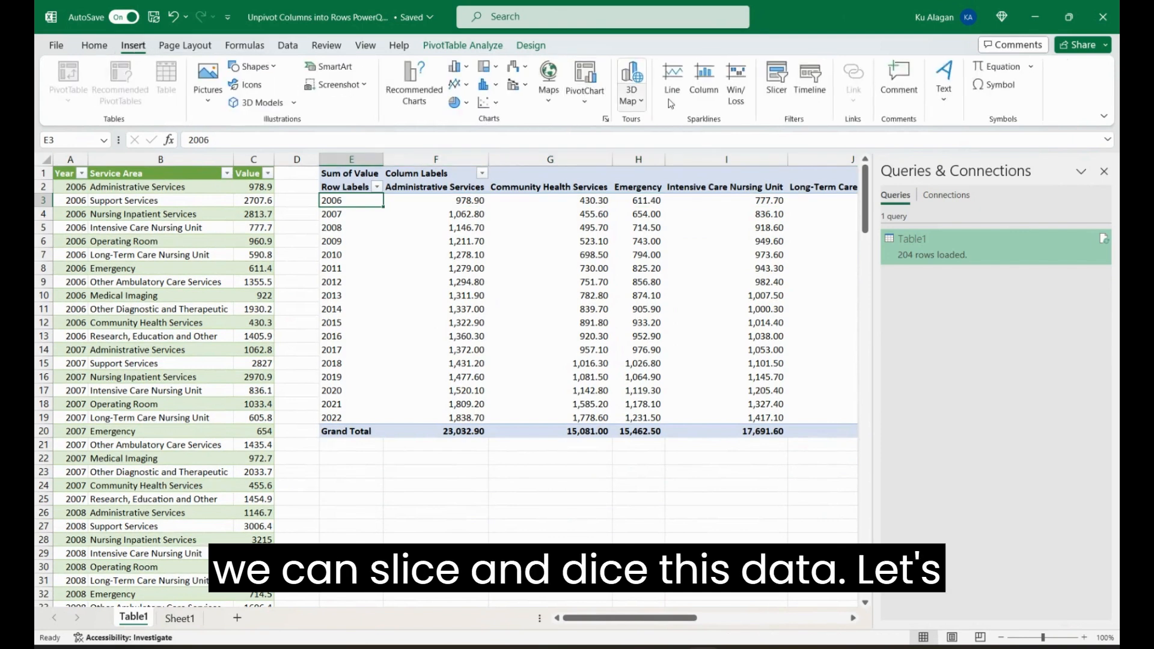
pyautogui.click(775, 91)
pyautogui.click(473, 242)
pyautogui.click(513, 486)
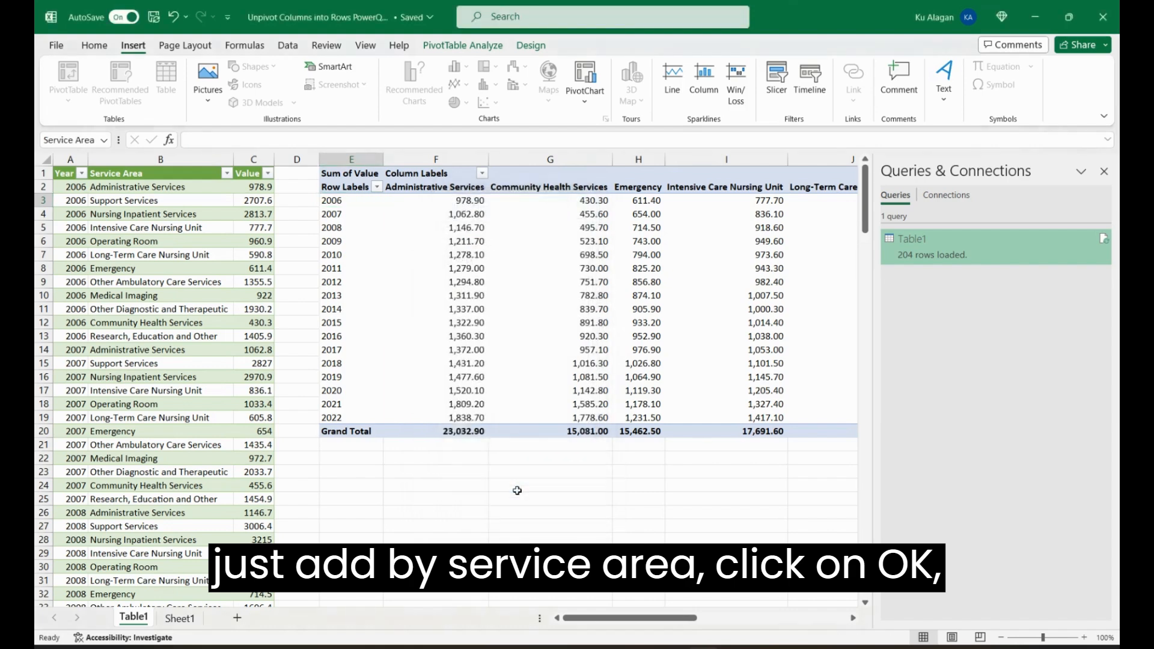
pyautogui.moveTo(429, 301); pyautogui.dragTo(164, 181)
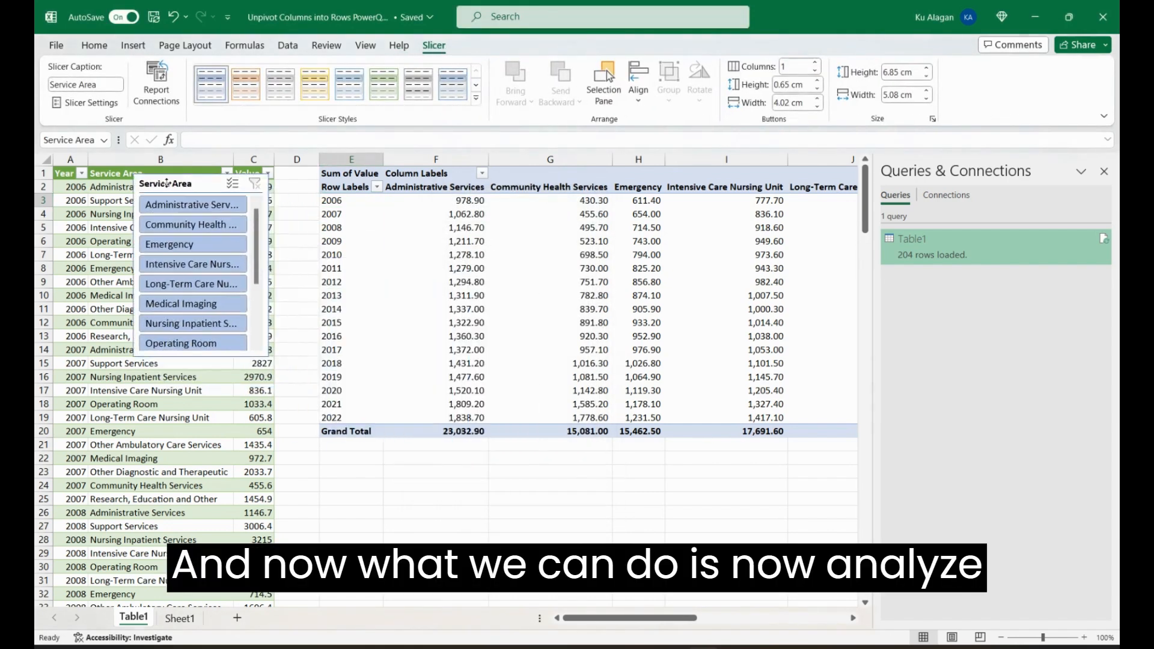
pyautogui.moveTo(268, 356); pyautogui.dragTo(301, 443)
# Filter the PivotTable with the slicer by Emergency and then by Operating Room, shifting the slicer slightly up and left.
pyautogui.click(191, 251)
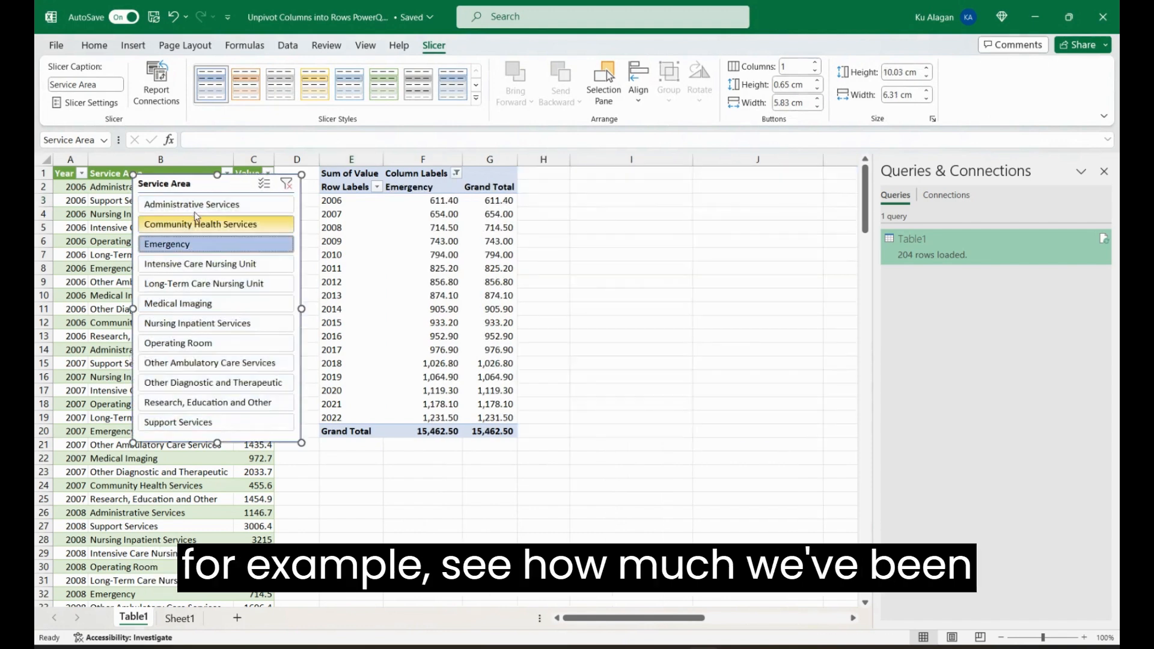
pyautogui.moveTo(197, 184); pyautogui.dragTo(181, 177)
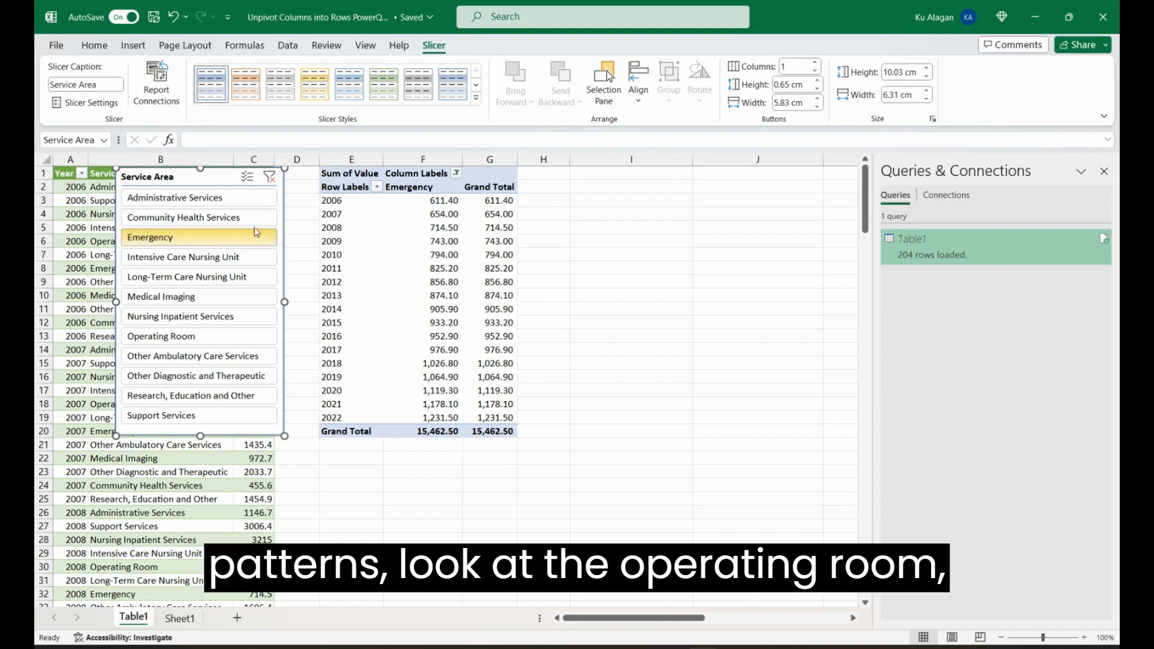
pyautogui.click(197, 338)
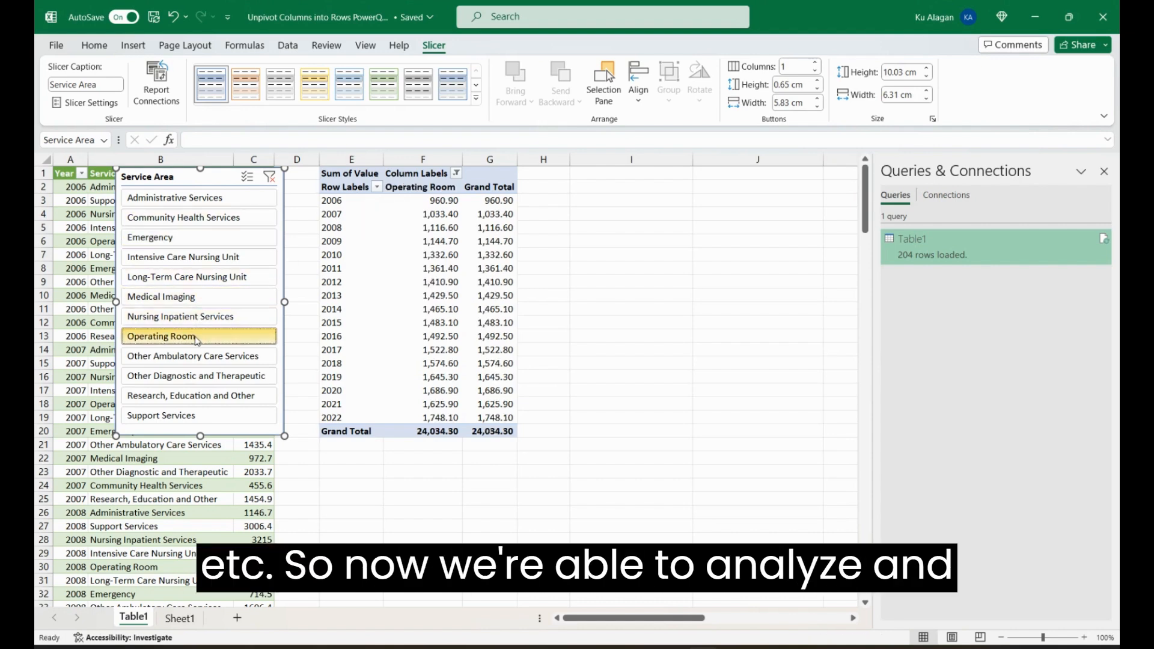